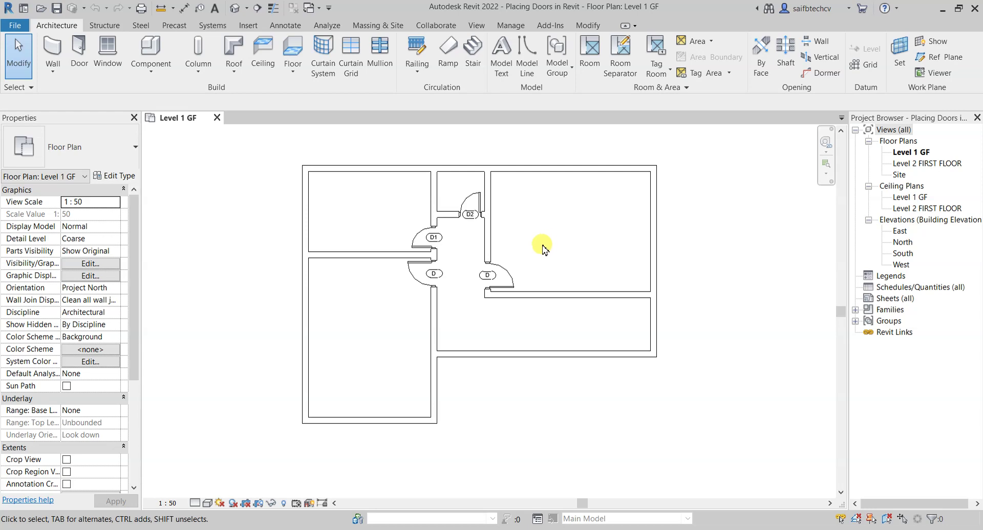
# Start placing windows and open the Windows folder of the US library for loading a family.
pyautogui.scroll(1, 564, 250)
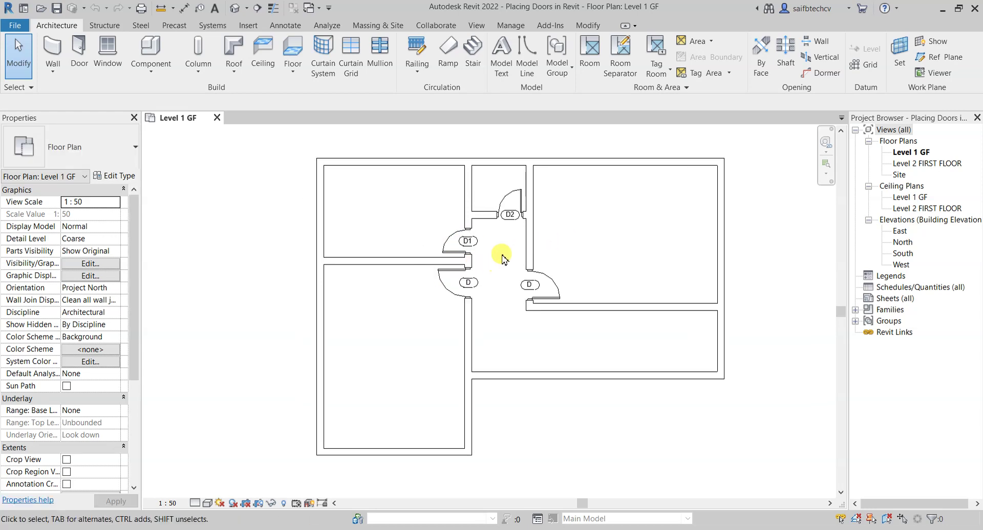
pyautogui.scroll(1, 494, 256)
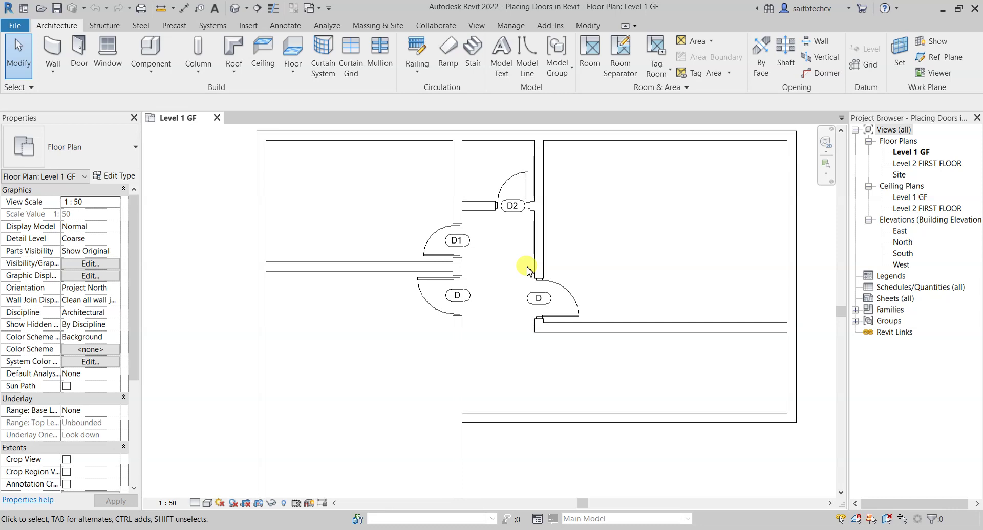
pyautogui.press('w')
pyautogui.press('n')
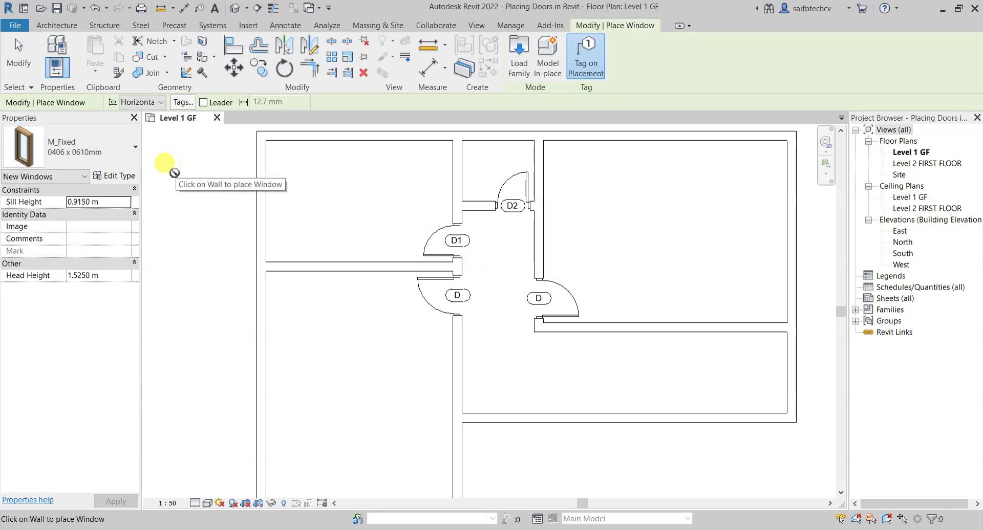
pyautogui.click(131, 155)
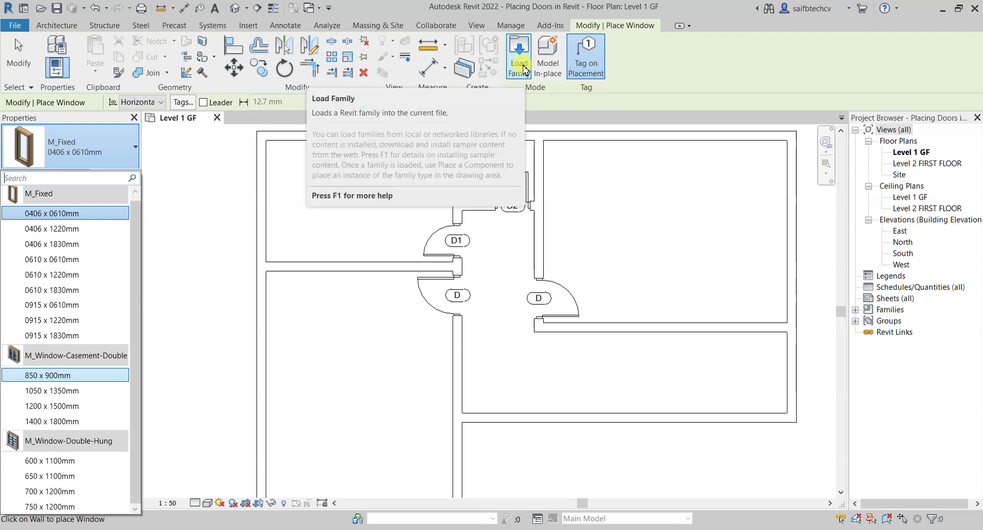
pyautogui.click(522, 69)
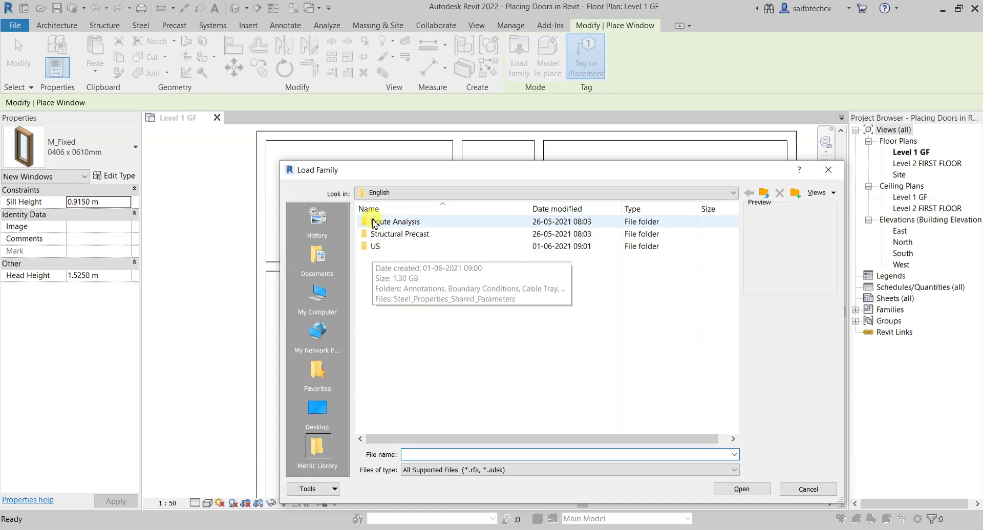
pyautogui.doubleClick(377, 251)
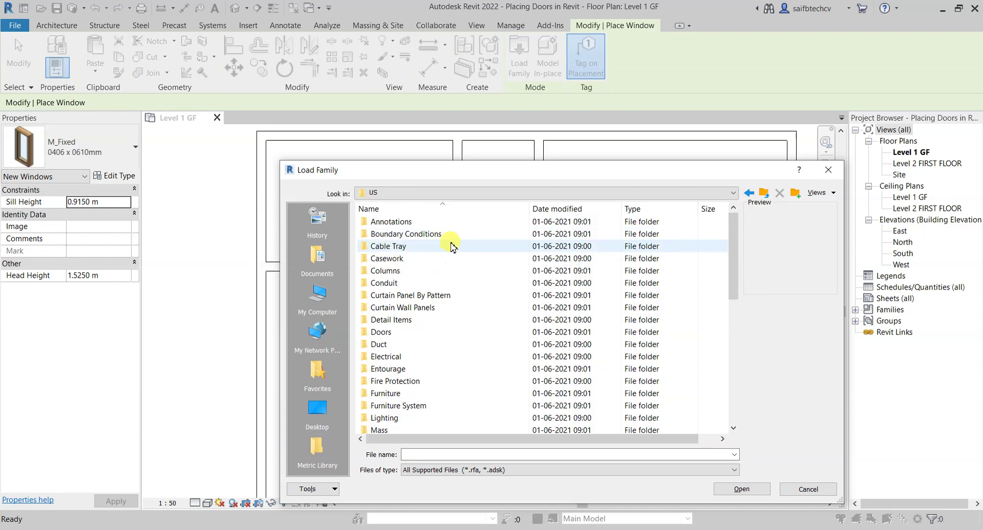
pyautogui.scroll(-8, 453, 248)
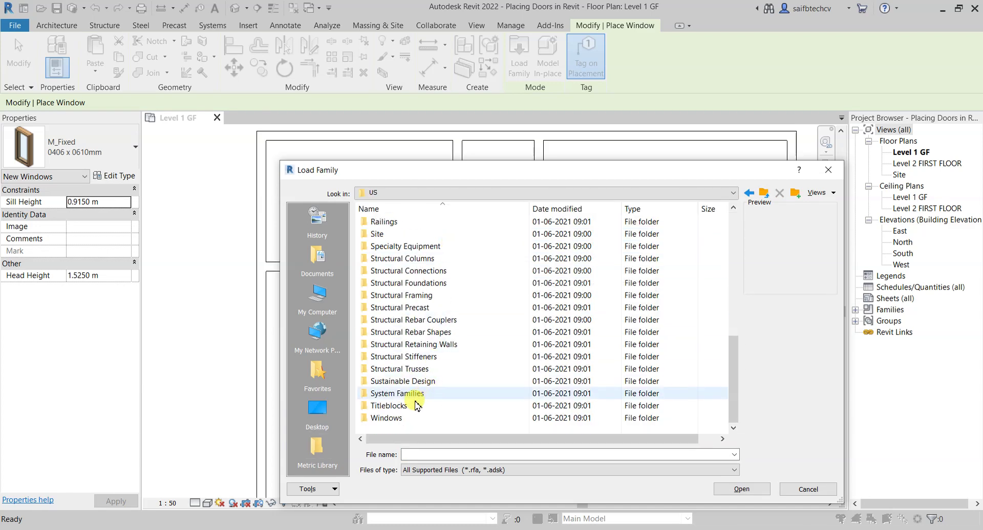
pyautogui.doubleClick(388, 419)
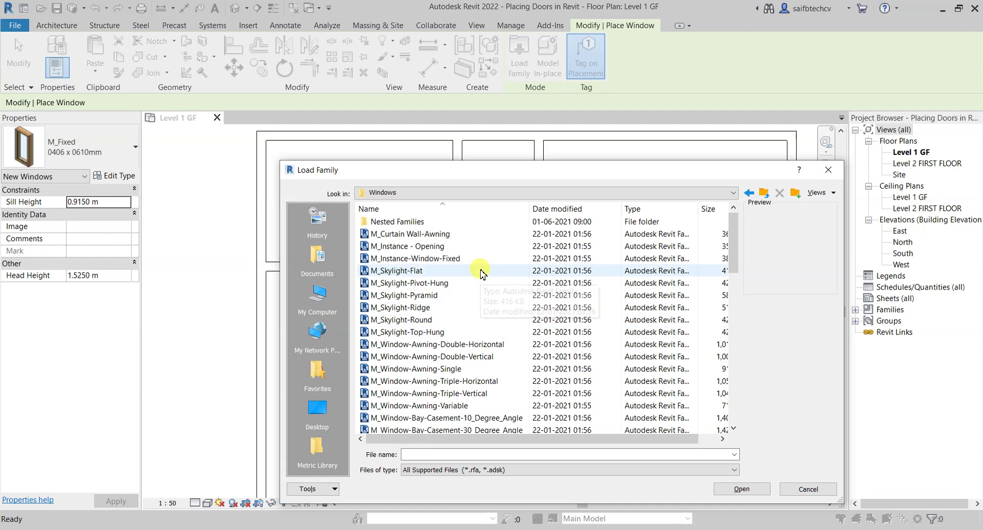
# Select the M_Window-Sliding-Double family in the Windows folder for loading.
pyautogui.scroll(-3, 481, 274)
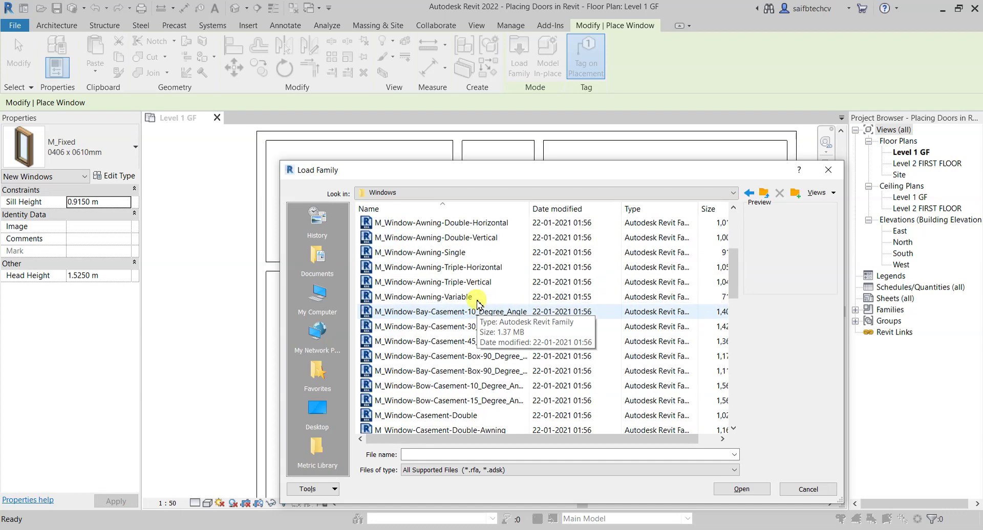
pyautogui.scroll(-3, 477, 303)
pyautogui.scroll(-2, 477, 303)
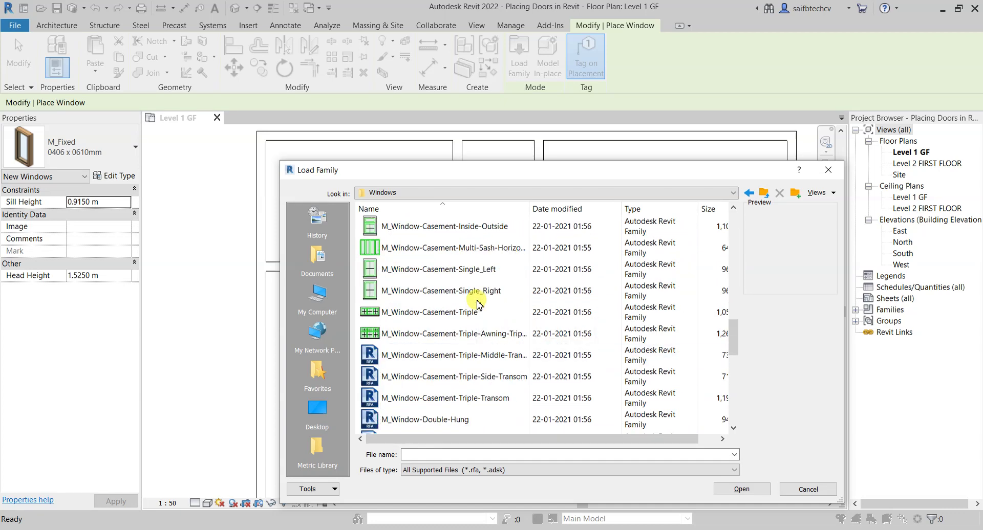
pyautogui.scroll(-3, 478, 304)
pyautogui.scroll(-3, 477, 304)
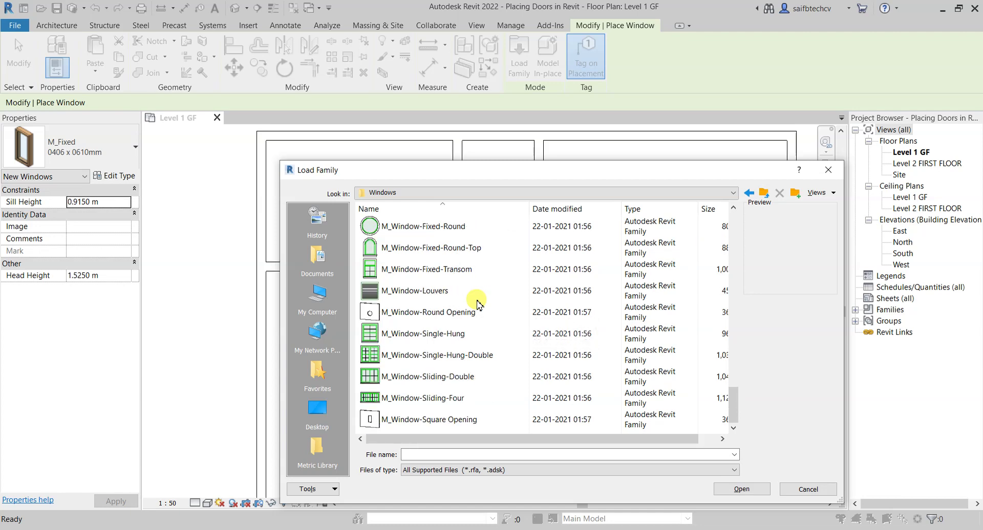
pyautogui.click(450, 381)
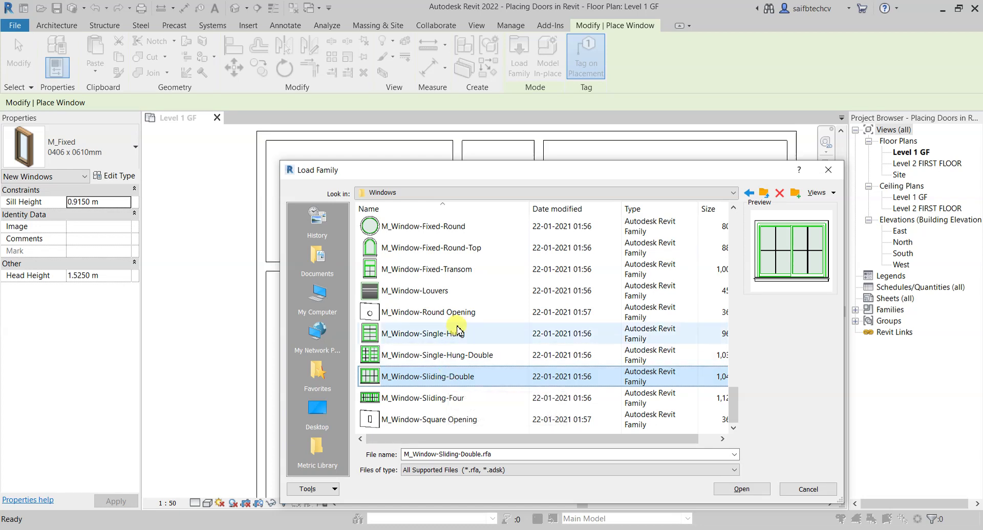
# Add the M_Window-Louvers family to the selection and open both window families.
pyautogui.scroll(5, 456, 333)
pyautogui.scroll(3, 457, 330)
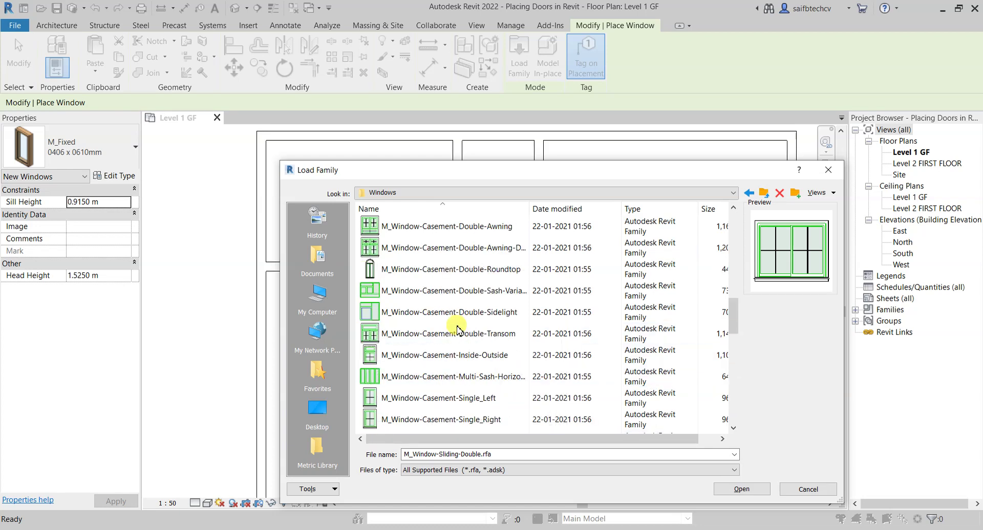
pyautogui.scroll(-7, 458, 330)
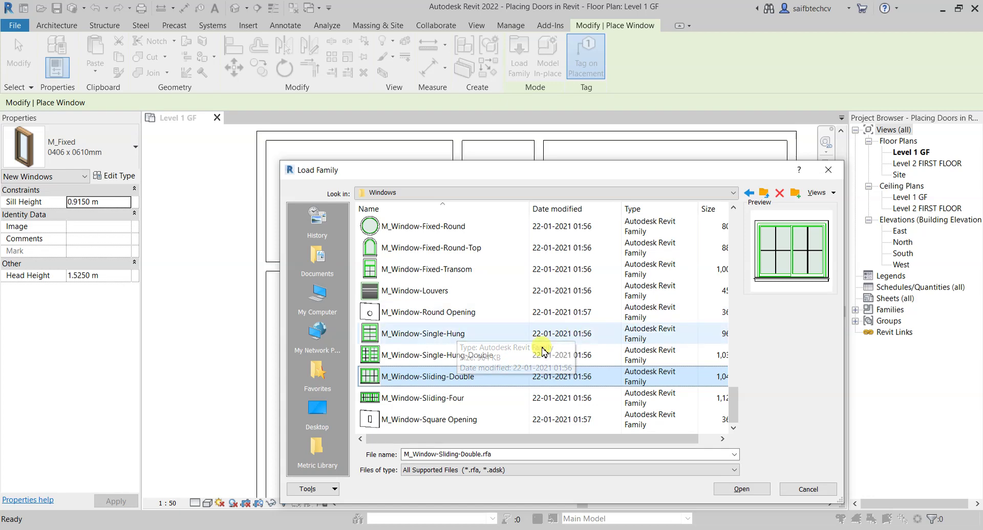
pyautogui.scroll(5, 457, 338)
pyautogui.scroll(6, 460, 361)
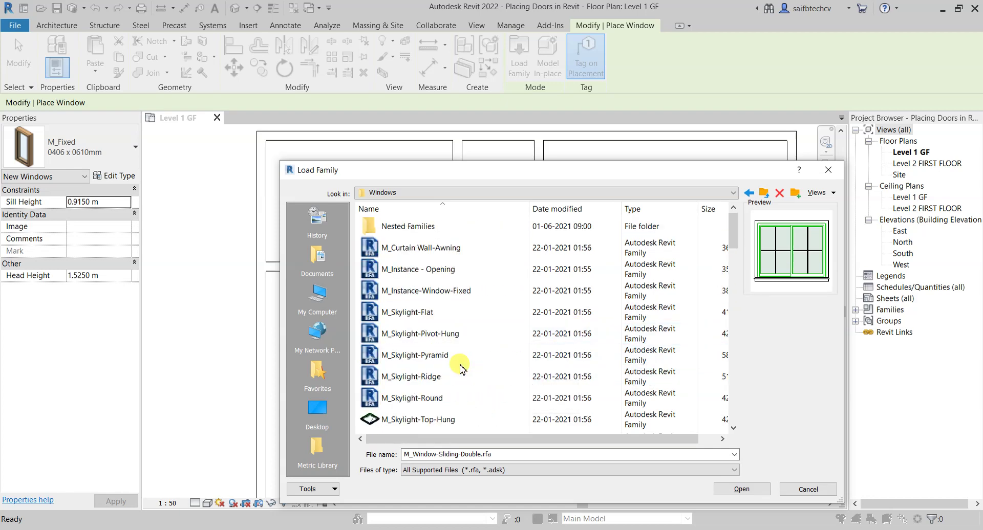
pyautogui.scroll(-2, 455, 349)
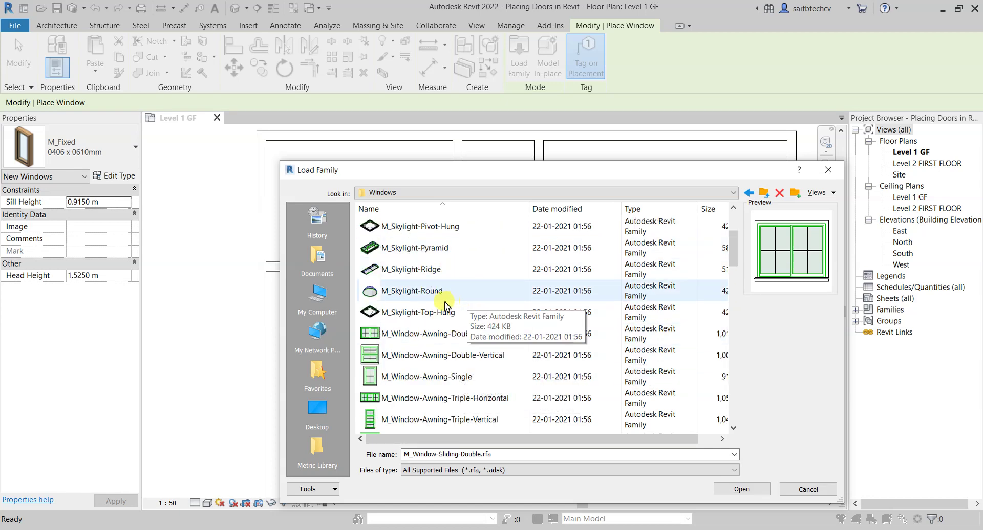
pyautogui.scroll(-5, 440, 290)
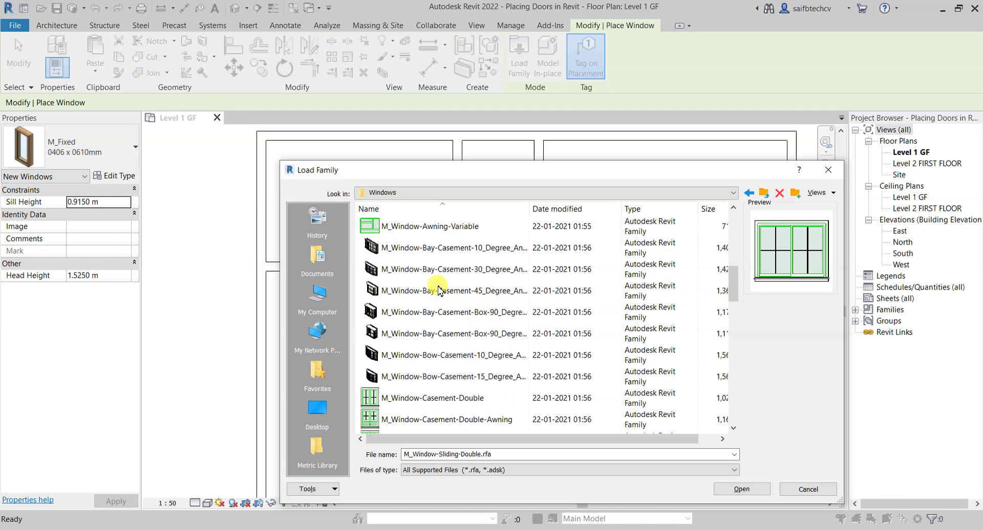
pyautogui.scroll(-8, 439, 290)
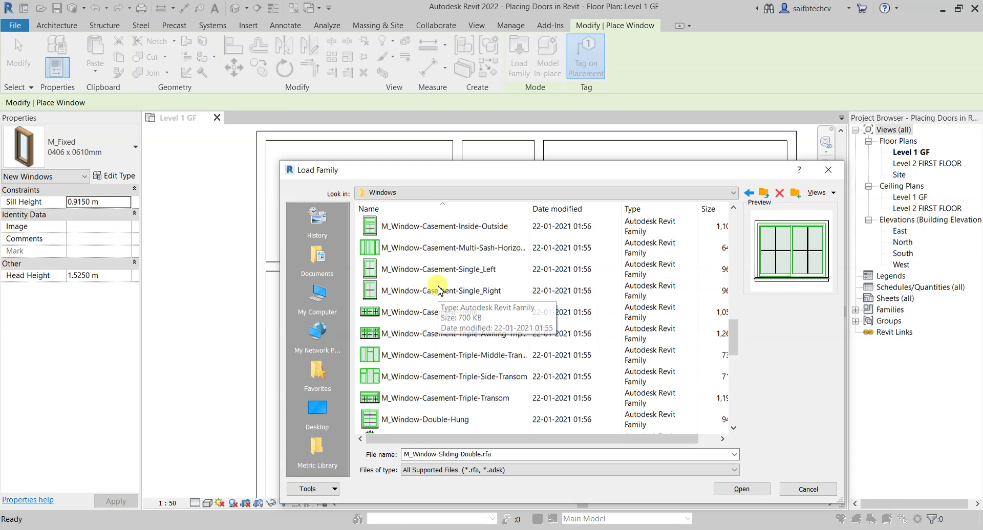
pyautogui.scroll(-2, 440, 290)
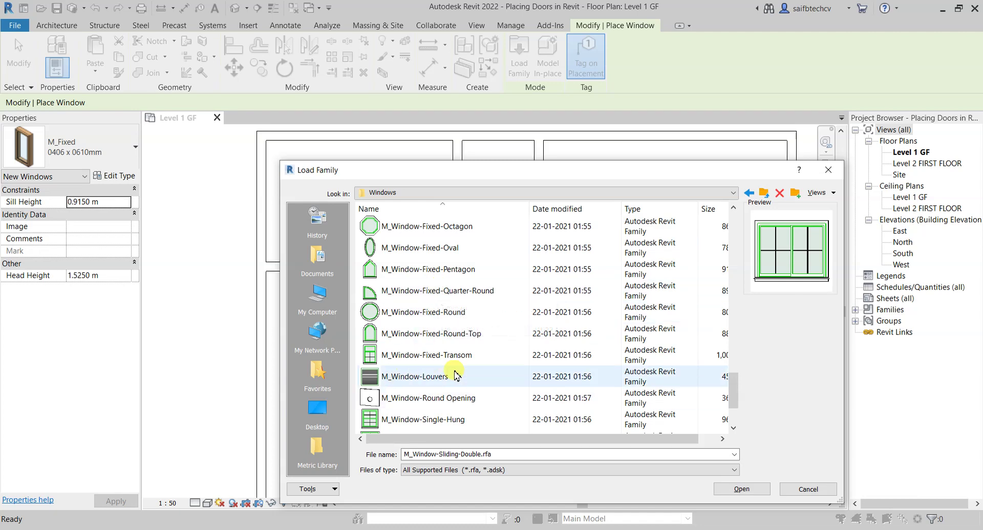
pyautogui.click(411, 378)
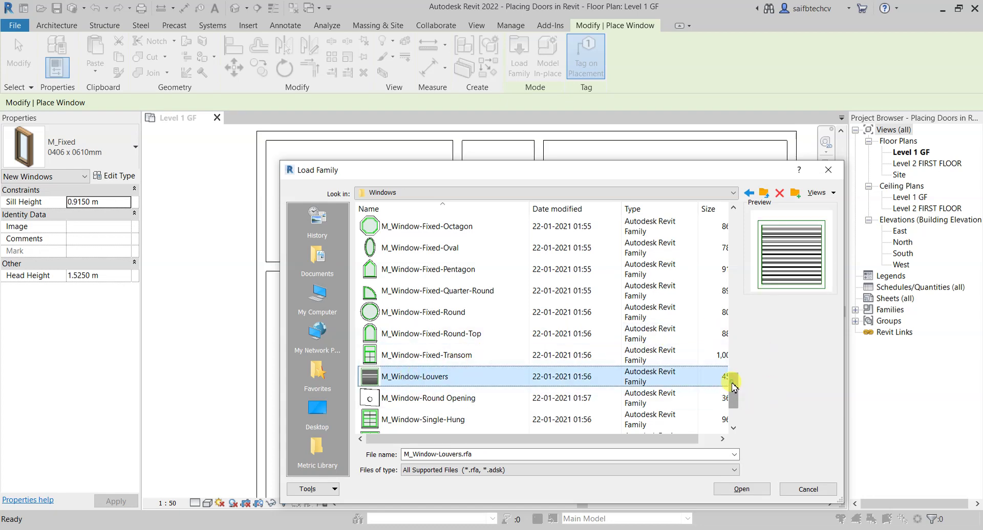
pyautogui.scroll(-2, 726, 391)
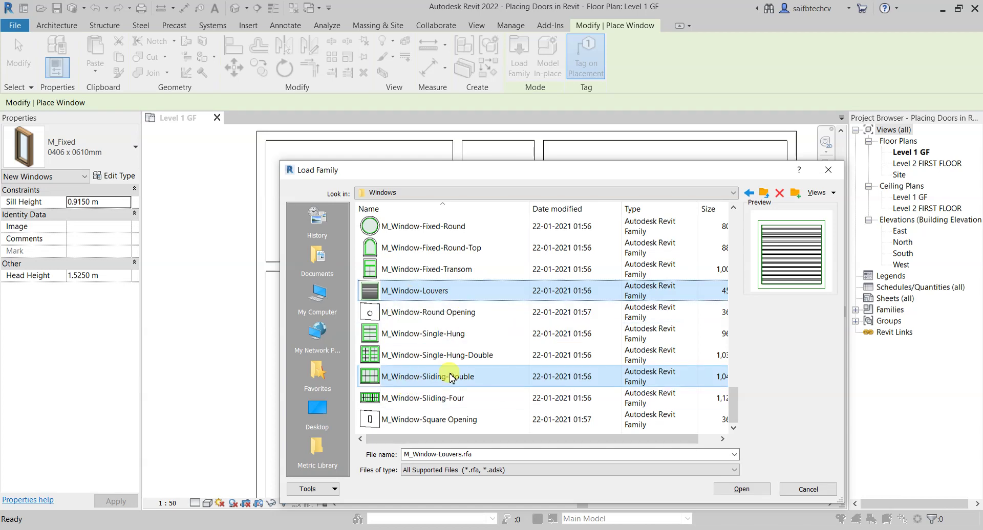
pyautogui.click(744, 490)
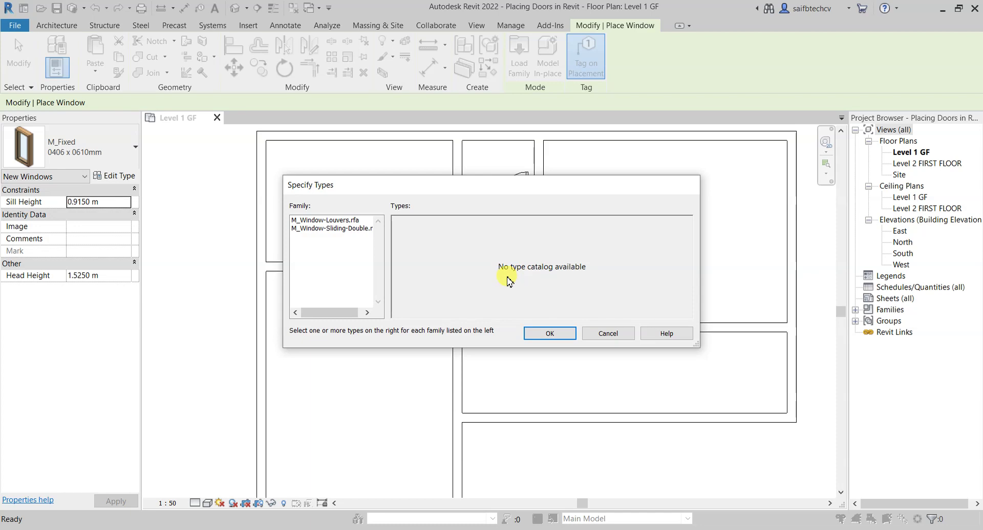
# Load both families, choosing the 1500 x 1200mm and 1800 x 1200mm types for M_Window-Sliding-Double.
pyautogui.click(338, 229)
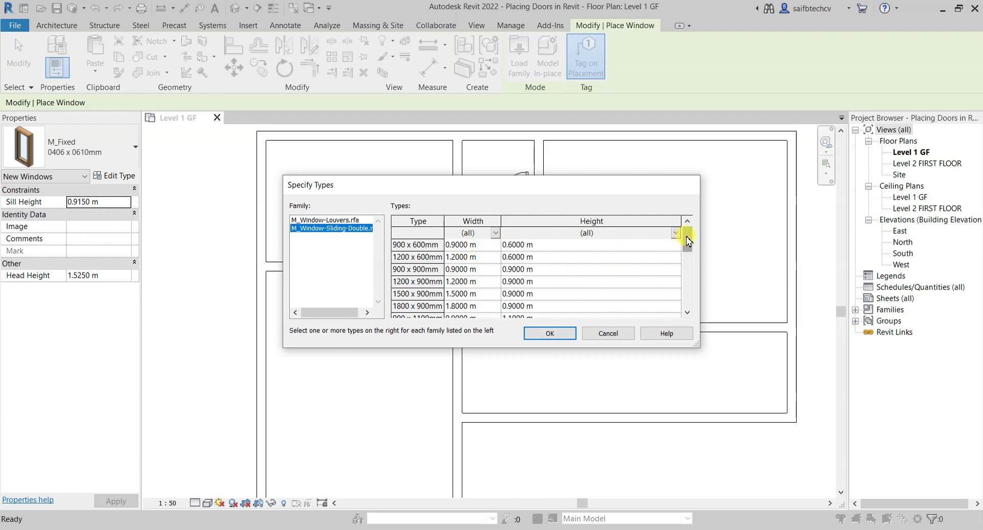
pyautogui.moveTo(687, 241); pyautogui.dragTo(687, 274)
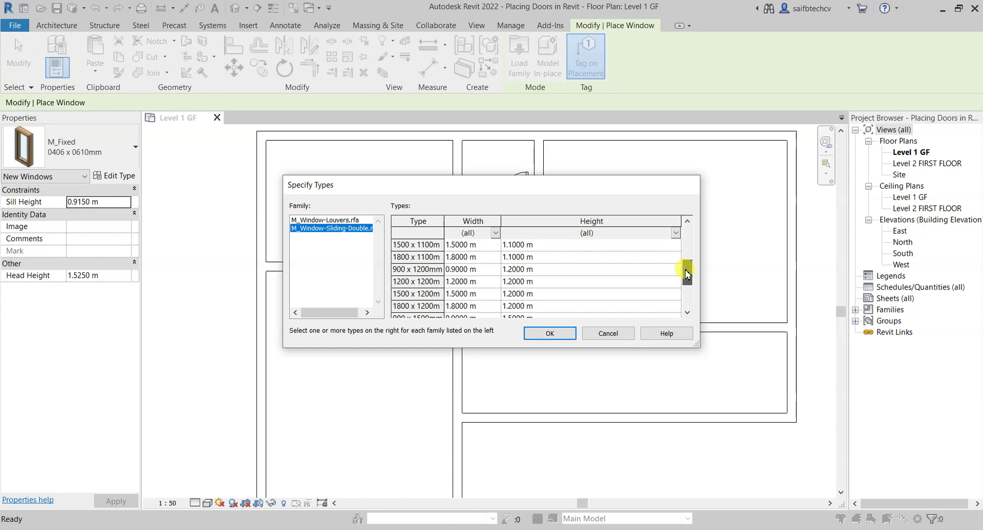
pyautogui.click(420, 295)
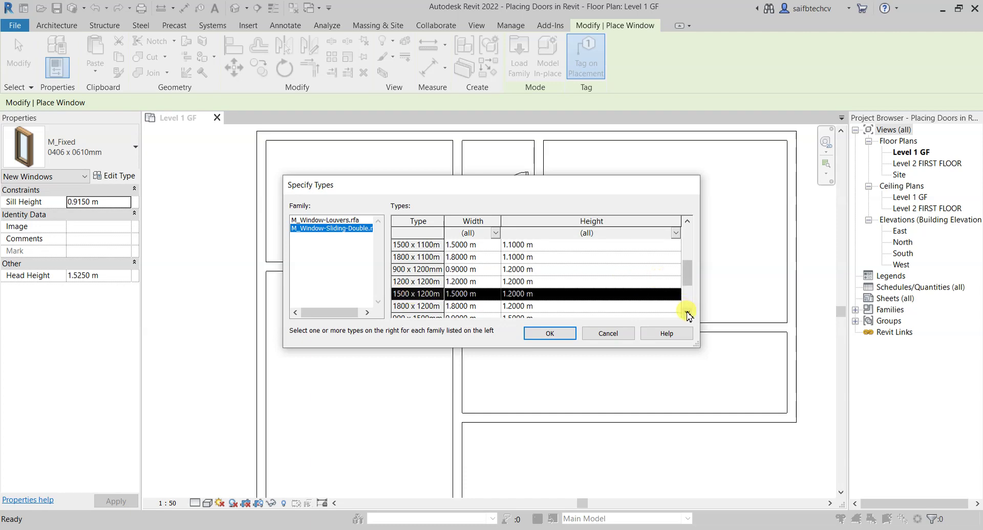
pyautogui.moveTo(686, 280); pyautogui.dragTo(687, 285)
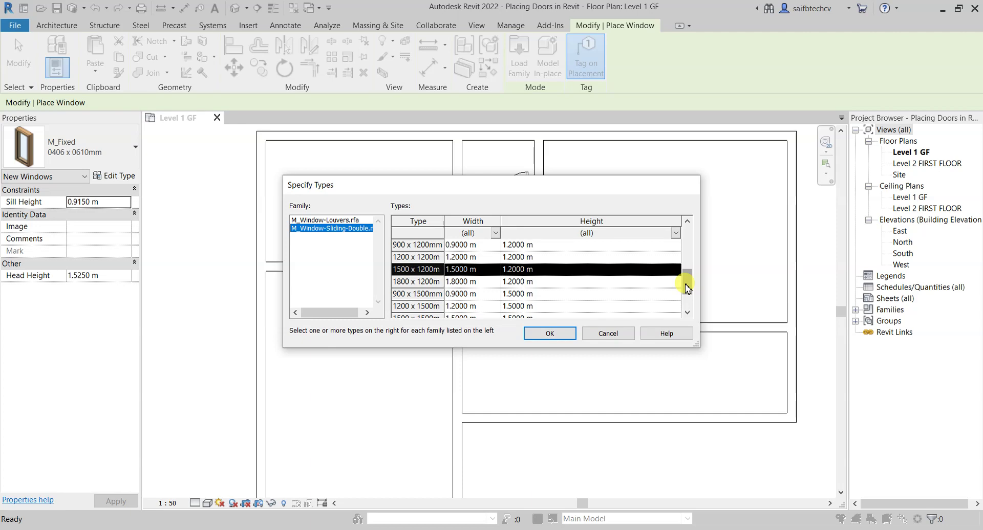
pyautogui.click(687, 313)
pyautogui.click(687, 312)
pyautogui.click(687, 312)
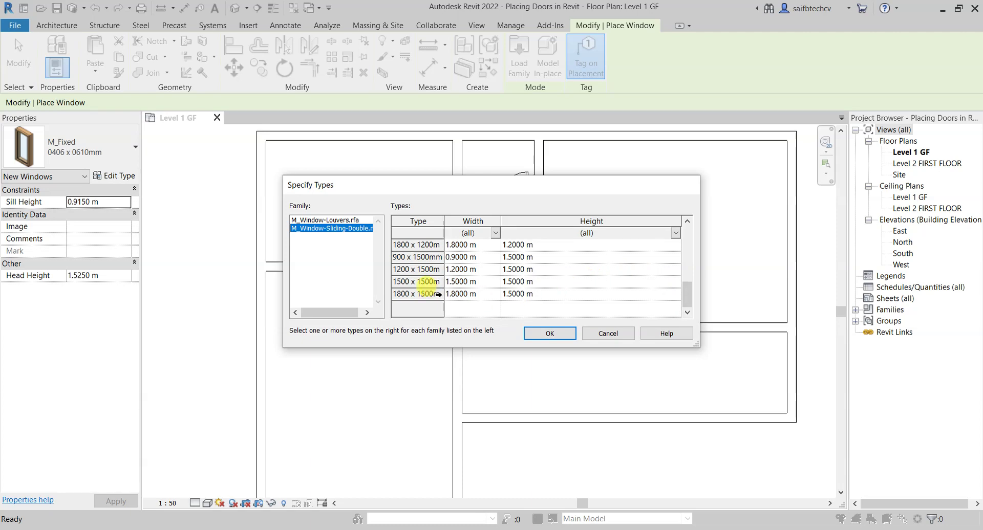
pyautogui.click(413, 246)
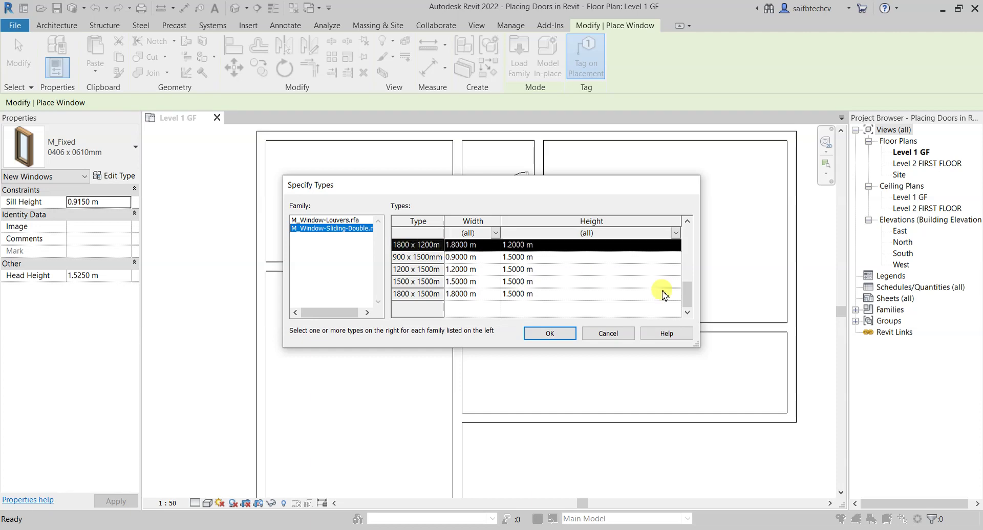
pyautogui.moveTo(687, 296); pyautogui.dragTo(686, 286)
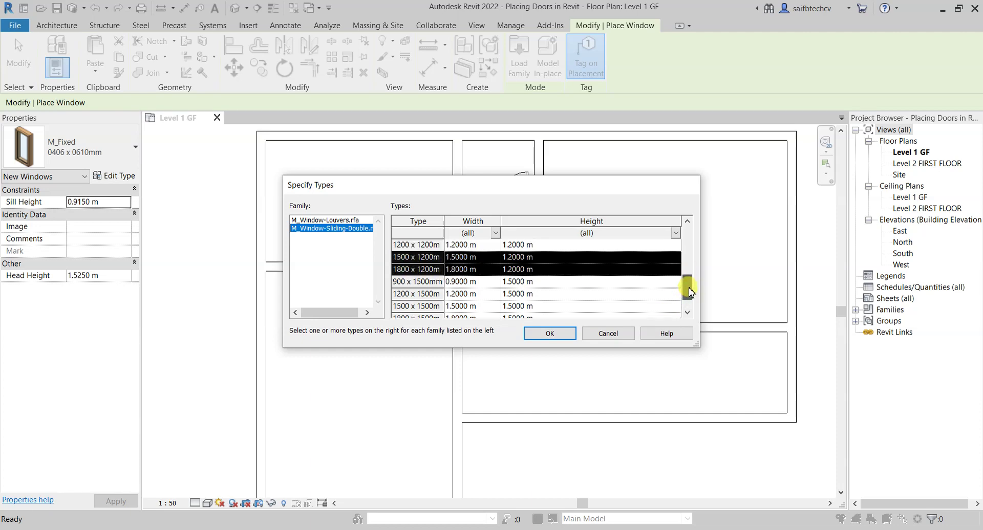
pyautogui.keyDown('ctrl'); pyautogui.click(406, 256); pyautogui.keyUp('ctrl')
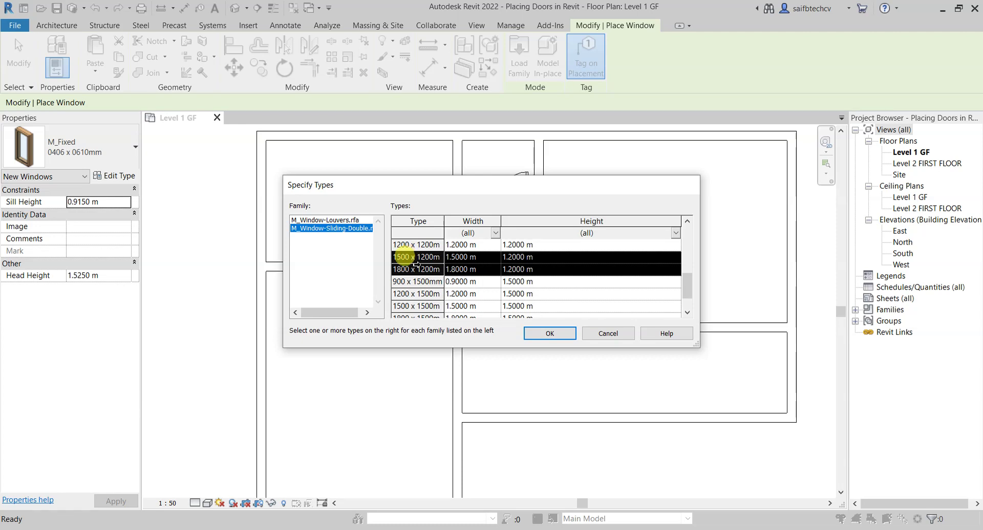
pyautogui.click(549, 333)
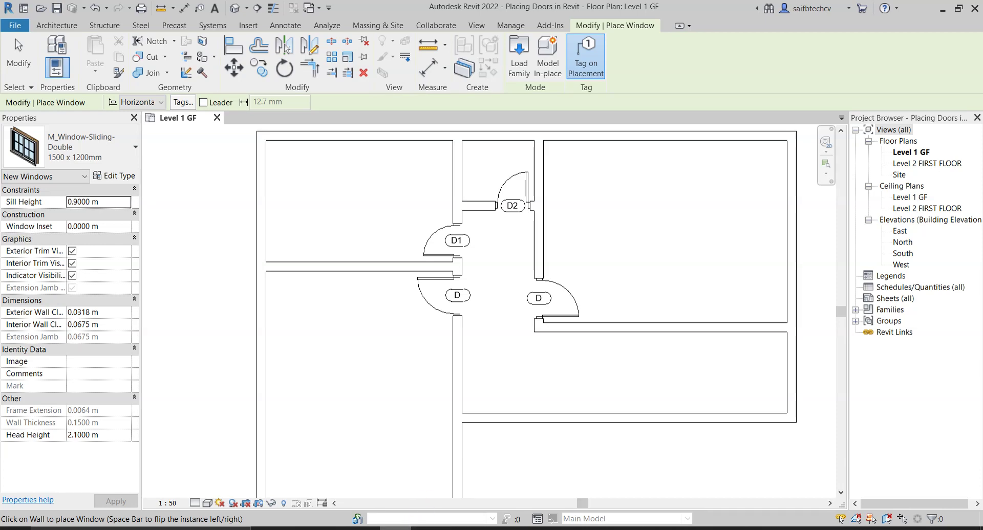
# Switch to Photos to examine the window positions and labels in Floor plan.jpg, and return to Revit.
pyautogui.moveTo(395, 529)
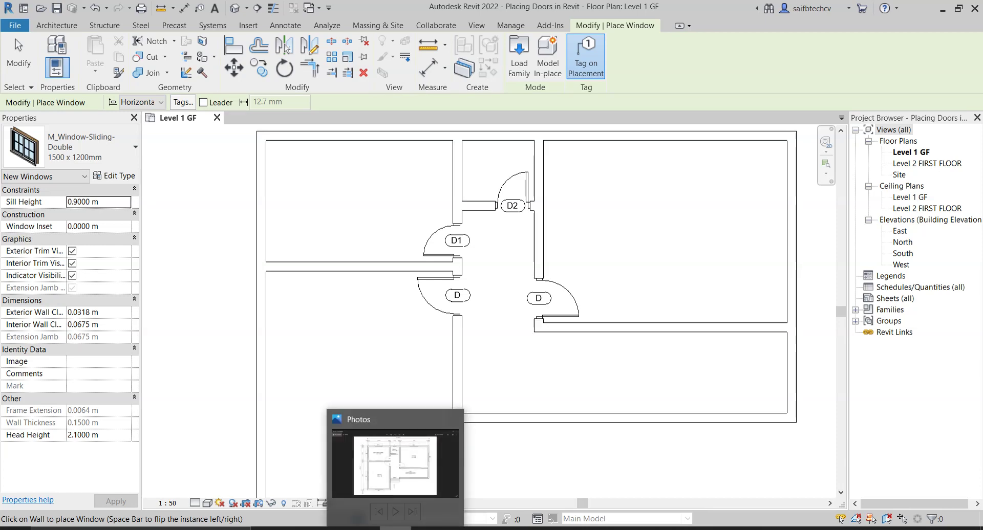
pyautogui.click(394, 529)
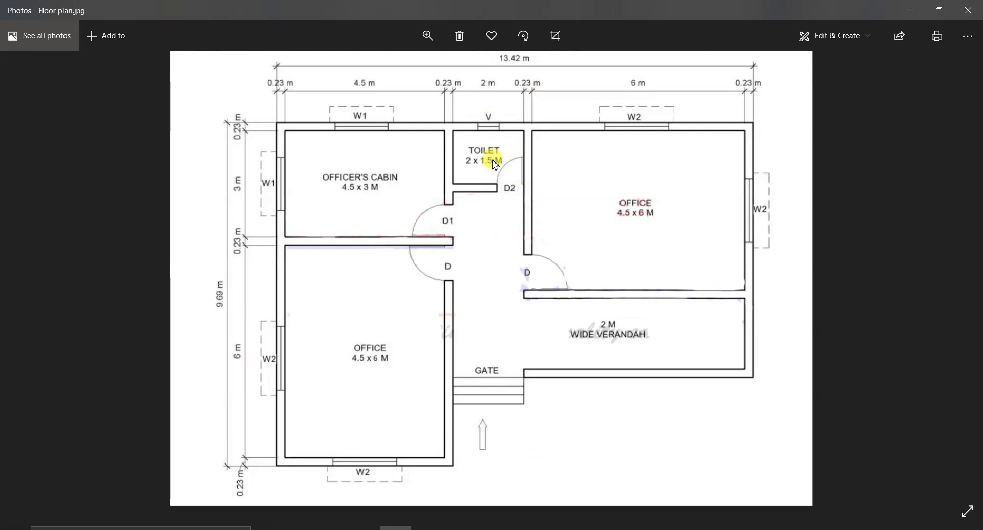
pyautogui.click(909, 11)
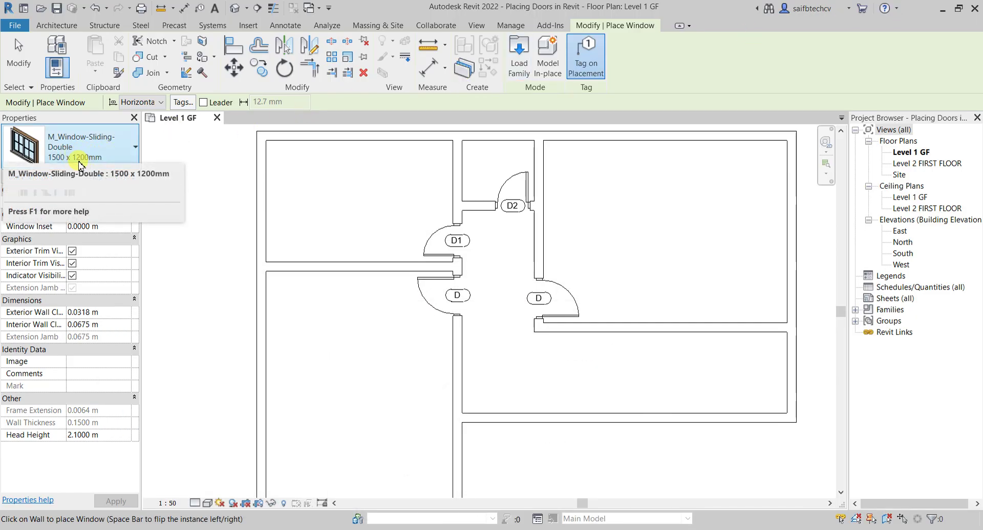
pyautogui.moveTo(81, 165)
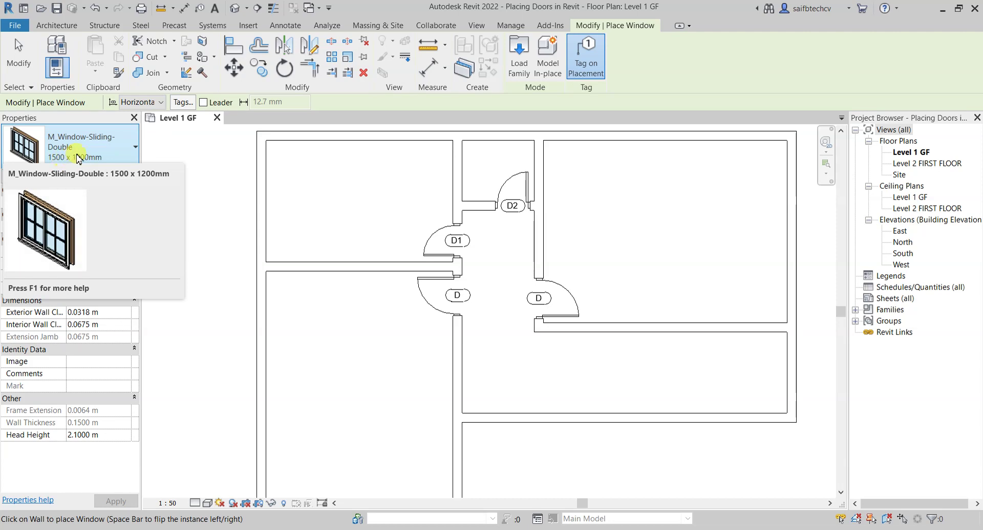
# Place 1500 x 1200mm M_Window-Sliding-Double windows centred on the northwest room's north wall (1.55 m each side) and west wall (0.75 m each side).
pyautogui.click(104, 153)
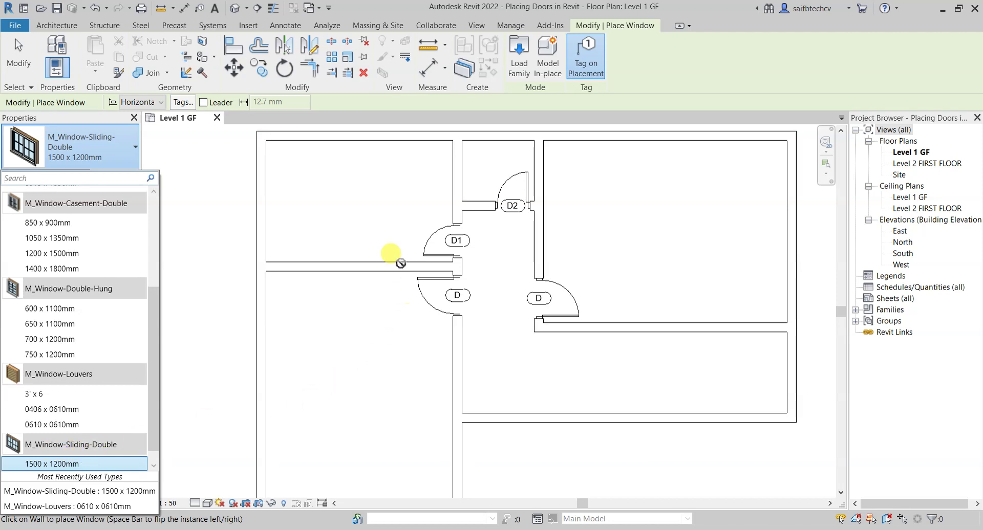
pyautogui.moveTo(367, 224); pyautogui.dragTo(366, 238, button='middle')
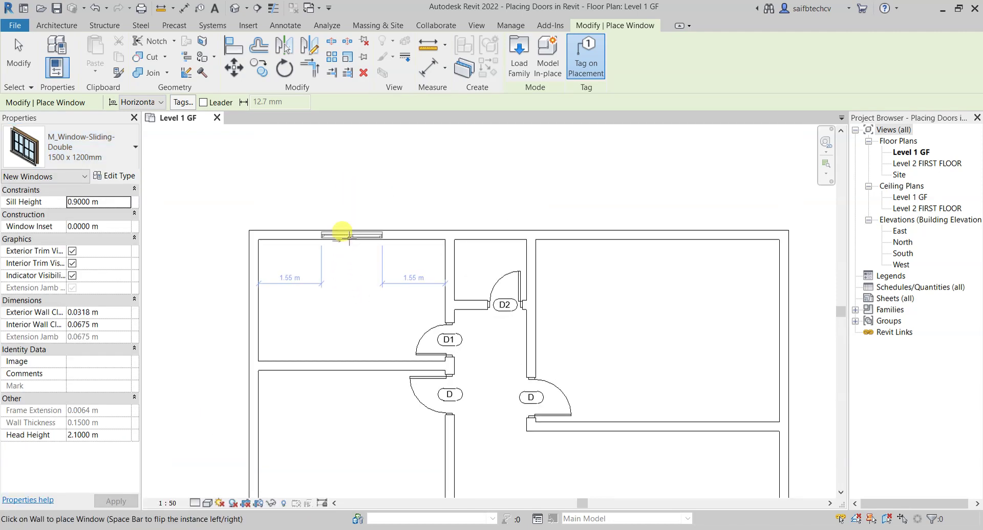
pyautogui.scroll(3, 342, 231)
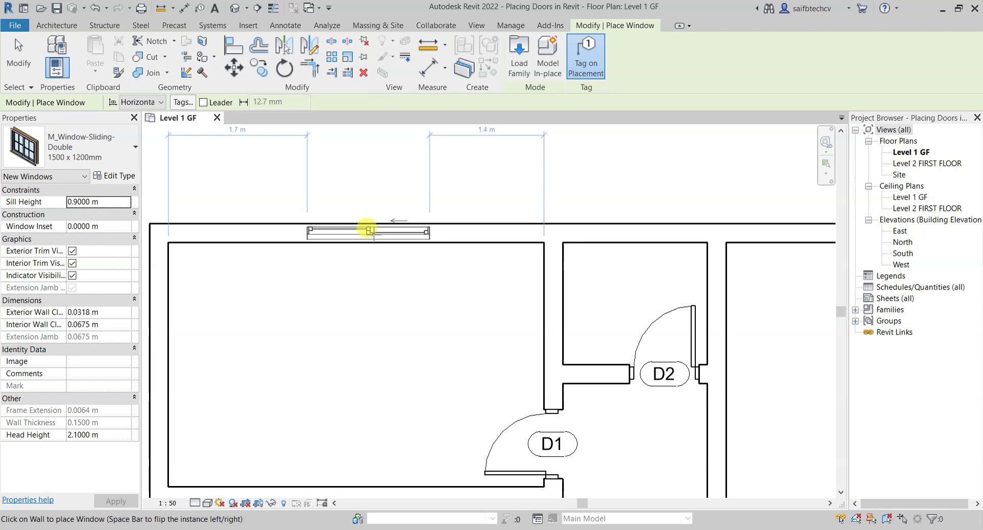
pyautogui.press('space')
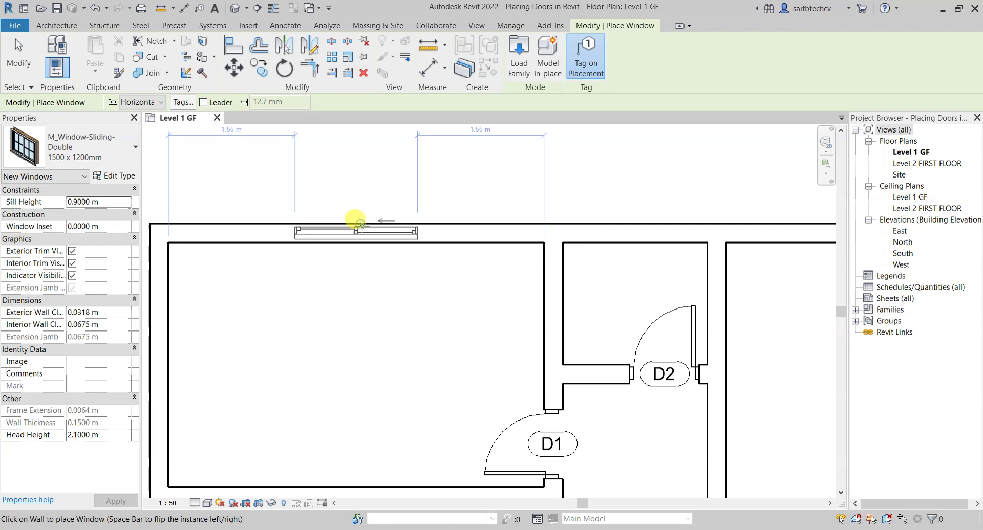
pyautogui.click(360, 224)
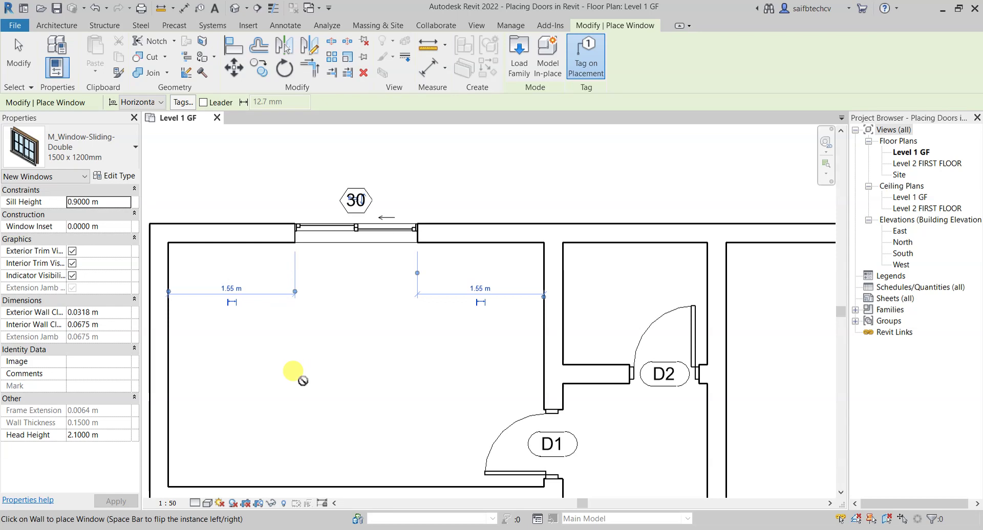
pyautogui.moveTo(303, 395); pyautogui.dragTo(399, 353, button='middle')
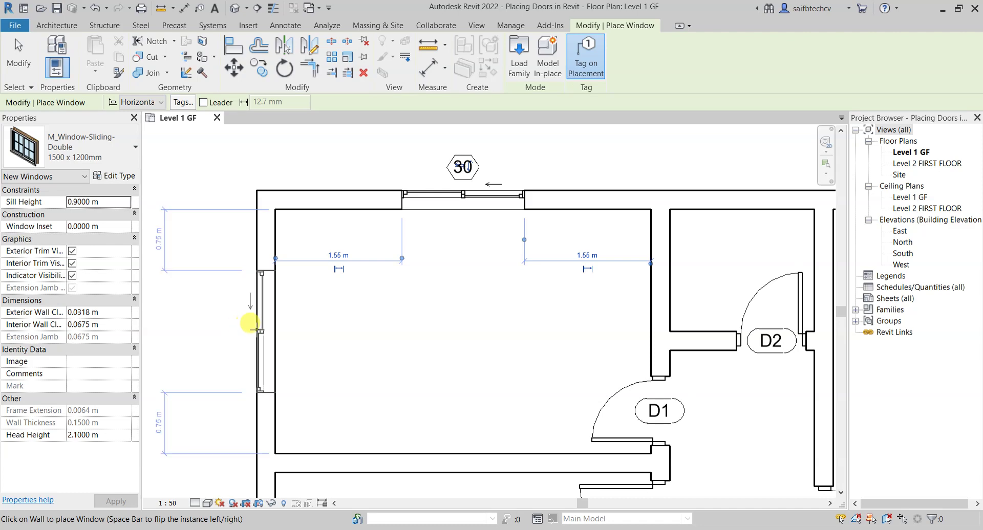
pyautogui.click(251, 325)
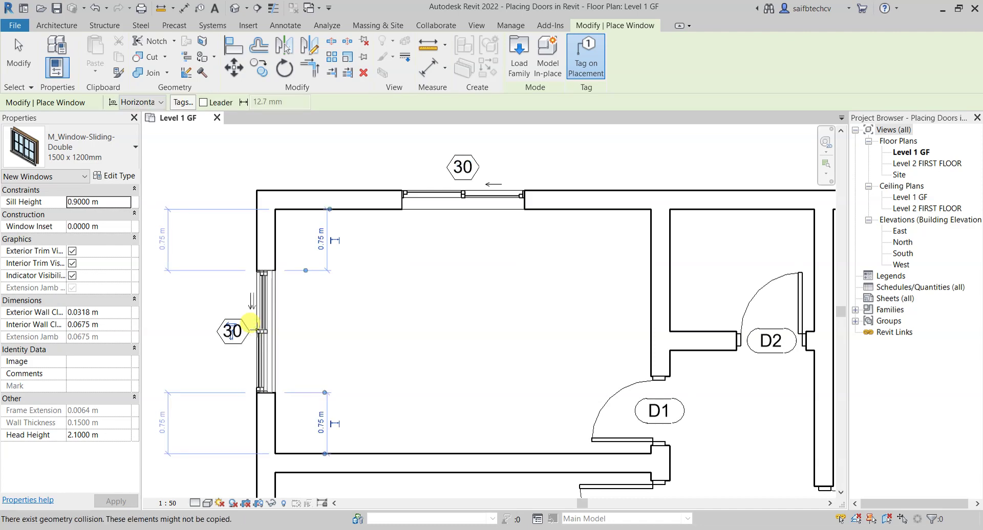
# Examine the tags and positions of the two sliding windows in the northwest room.
pyautogui.scroll(-2, 433, 353)
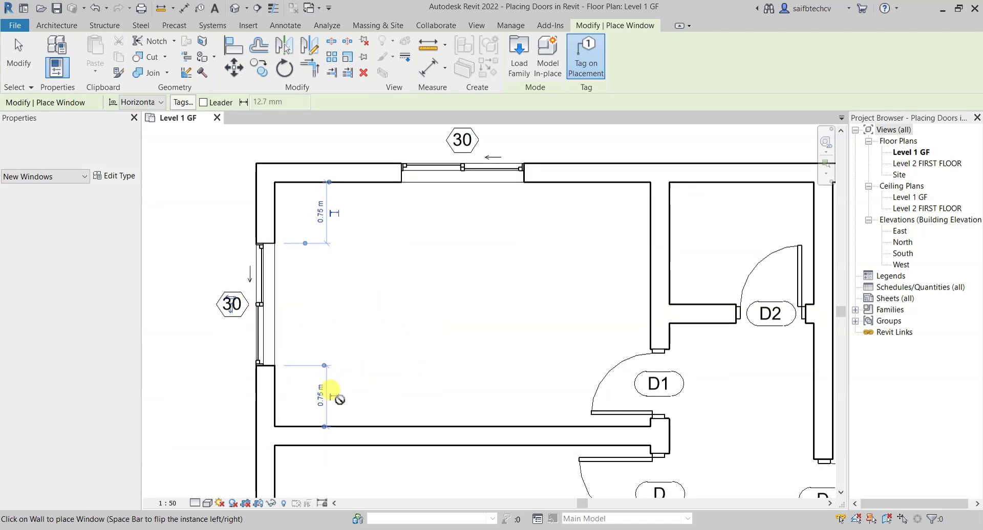
pyautogui.scroll(-2, 463, 292)
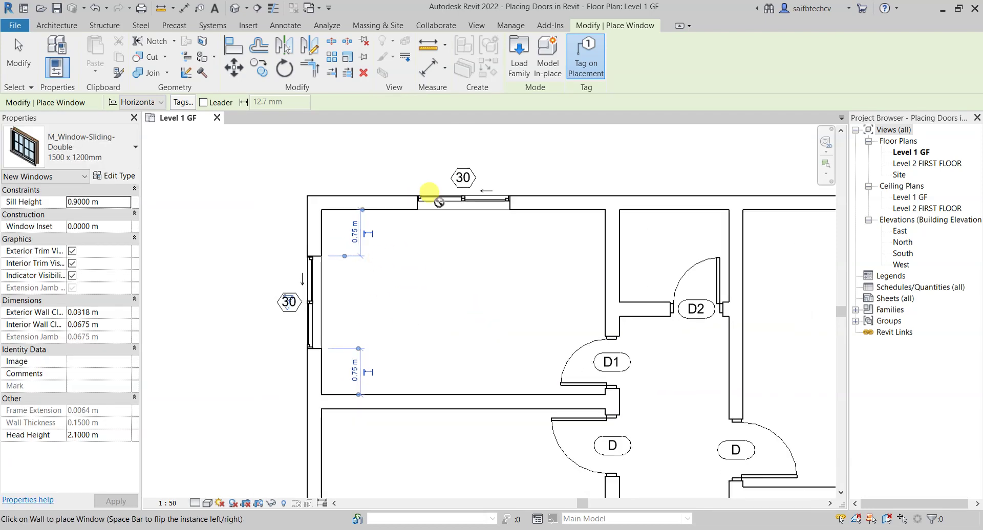
pyautogui.scroll(2, 287, 309)
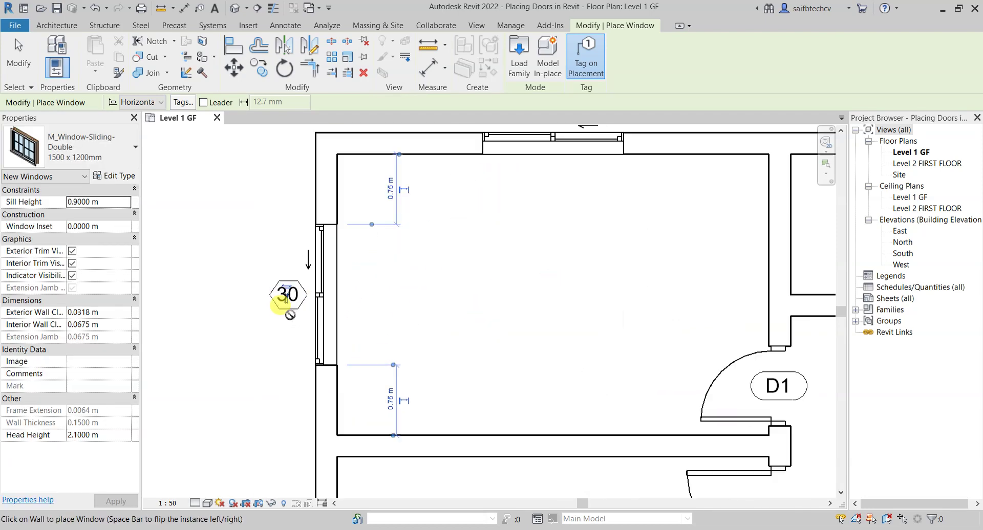
pyautogui.scroll(1, 359, 276)
pyautogui.moveTo(358, 276); pyautogui.dragTo(411, 358, button='middle')
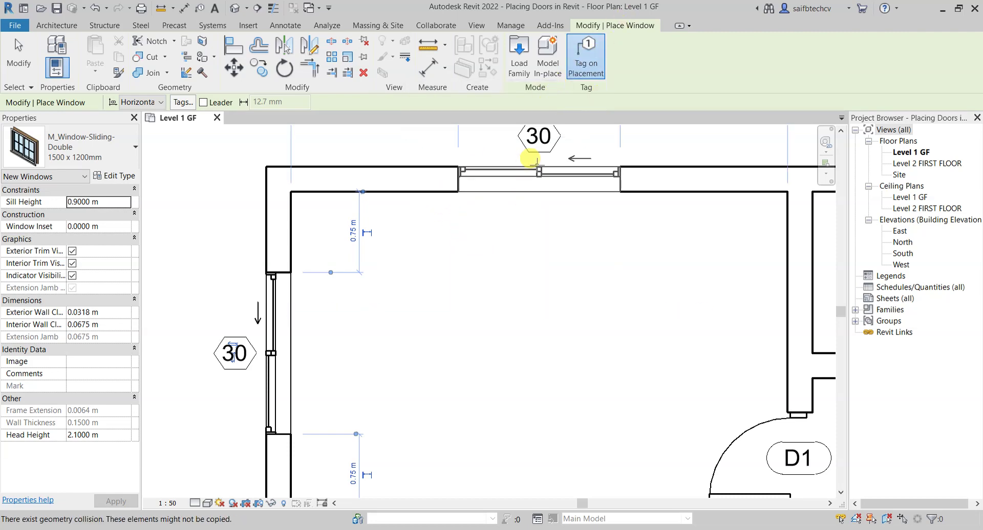
pyautogui.scroll(-1, 532, 225)
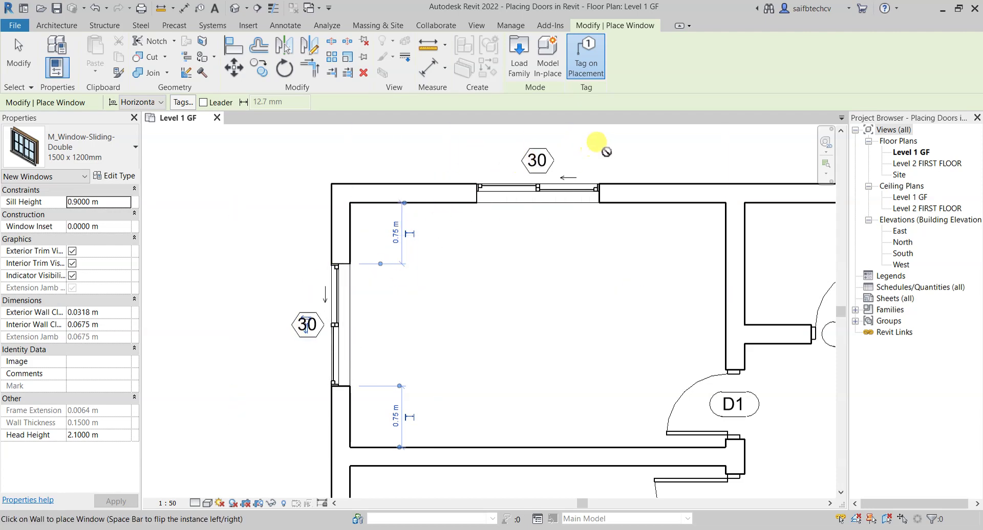
pyautogui.moveTo(597, 149); pyautogui.dragTo(553, 198, button='middle')
pyautogui.scroll(2, 487, 199)
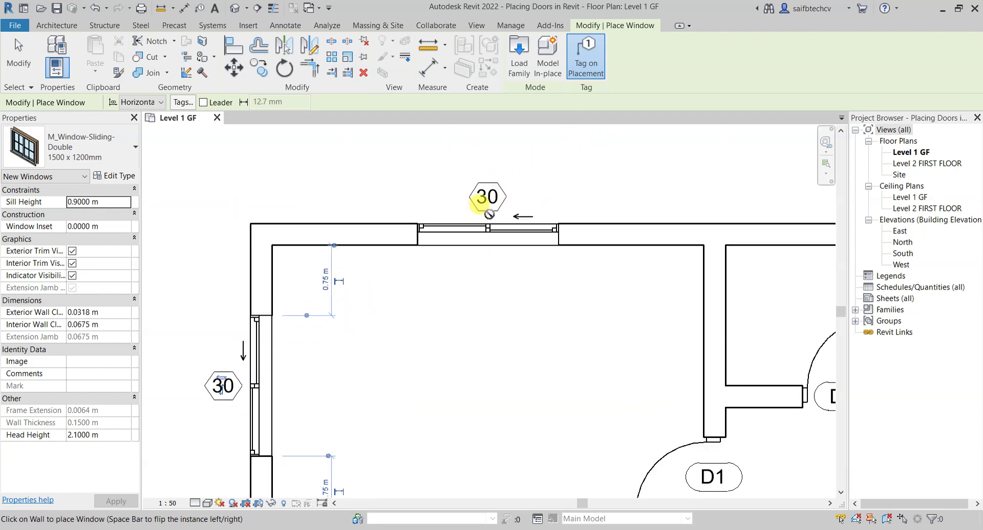
pyautogui.scroll(-2, 517, 201)
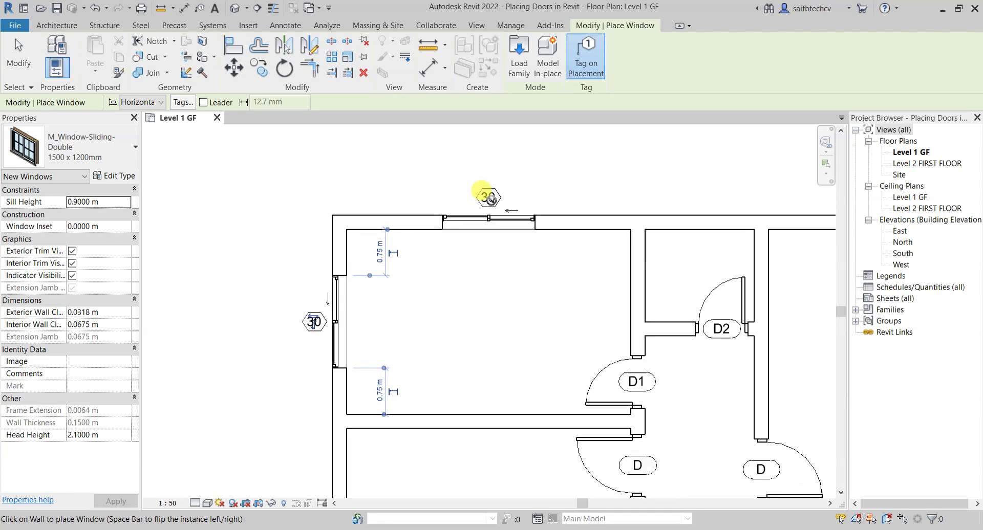
pyautogui.click(487, 210)
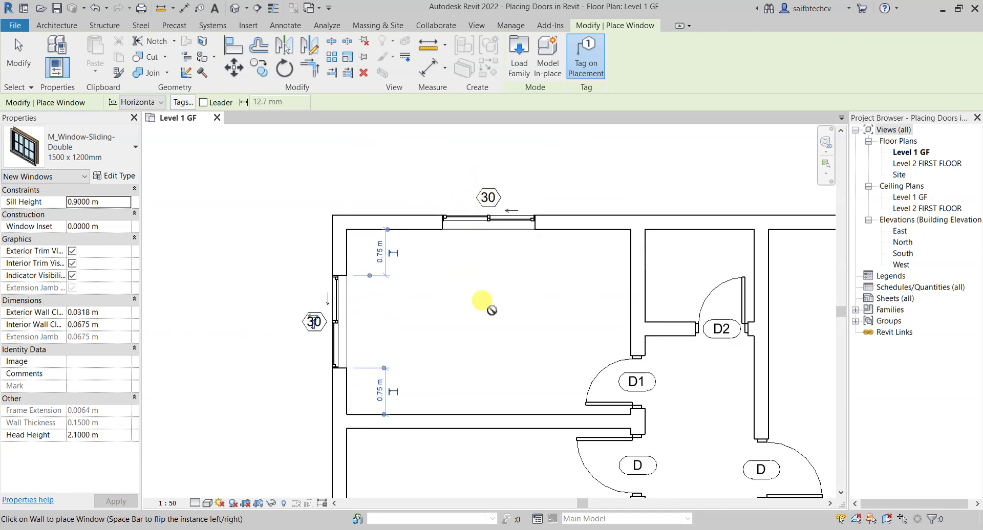
# Switch to the 1800 x 1200mm M_Window-Sliding-Double type and place windows centred in the west and south walls of the southwest room.
pyautogui.scroll(-2, 495, 339)
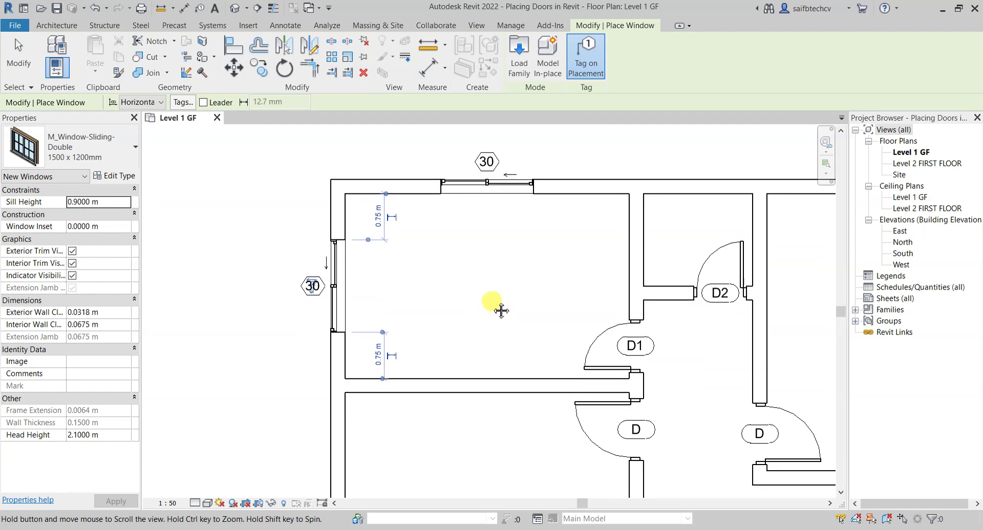
pyautogui.moveTo(512, 384); pyautogui.dragTo(481, 243, button='middle')
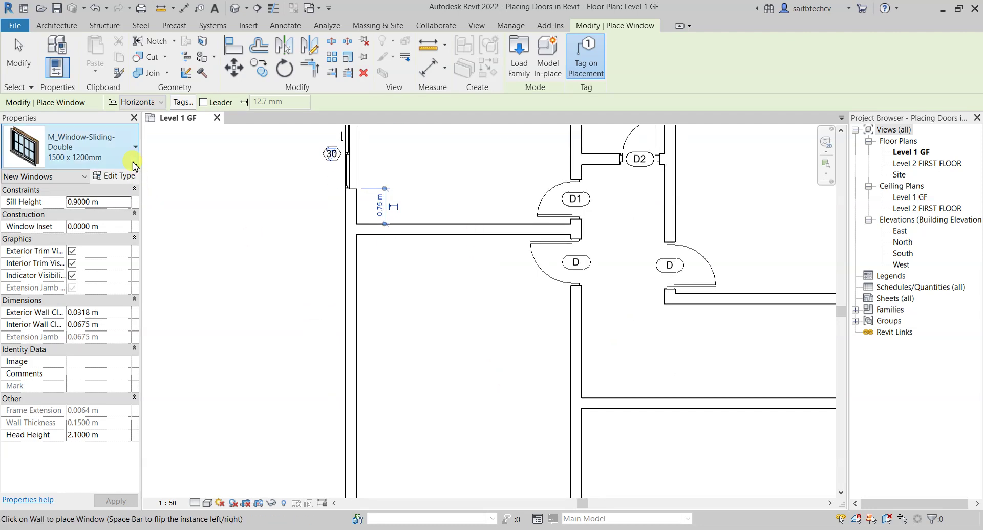
pyautogui.scroll(-2, 476, 332)
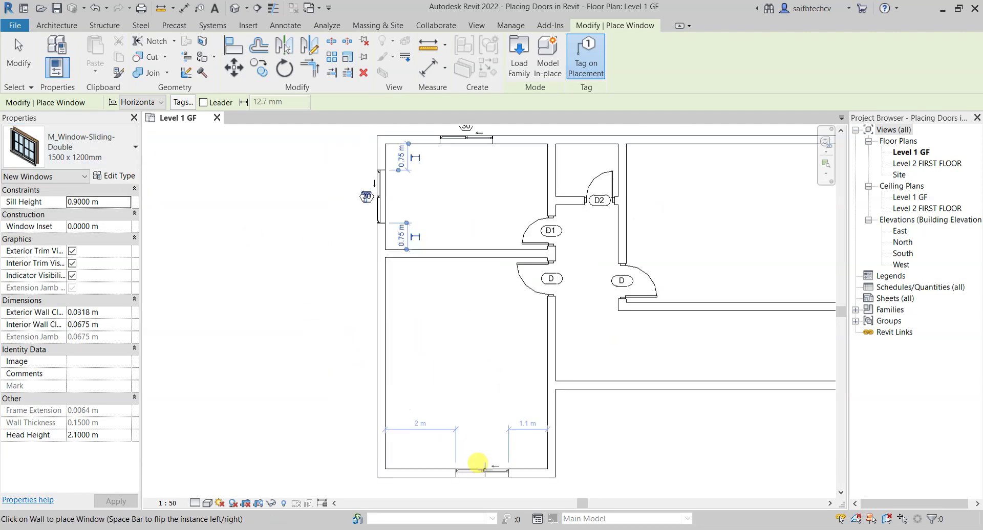
pyautogui.moveTo(753, 186); pyautogui.dragTo(625, 251, button='middle')
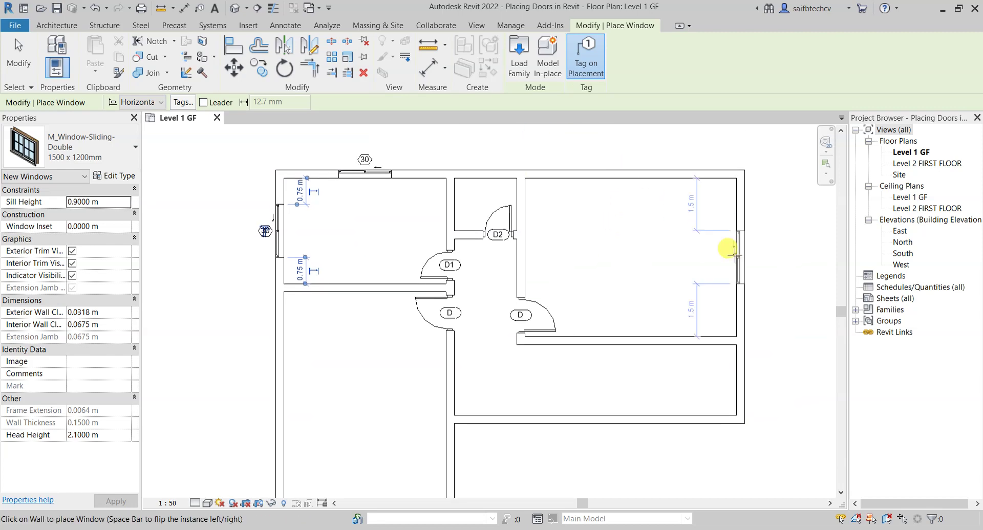
pyautogui.moveTo(554, 304); pyautogui.dragTo(594, 254, button='middle')
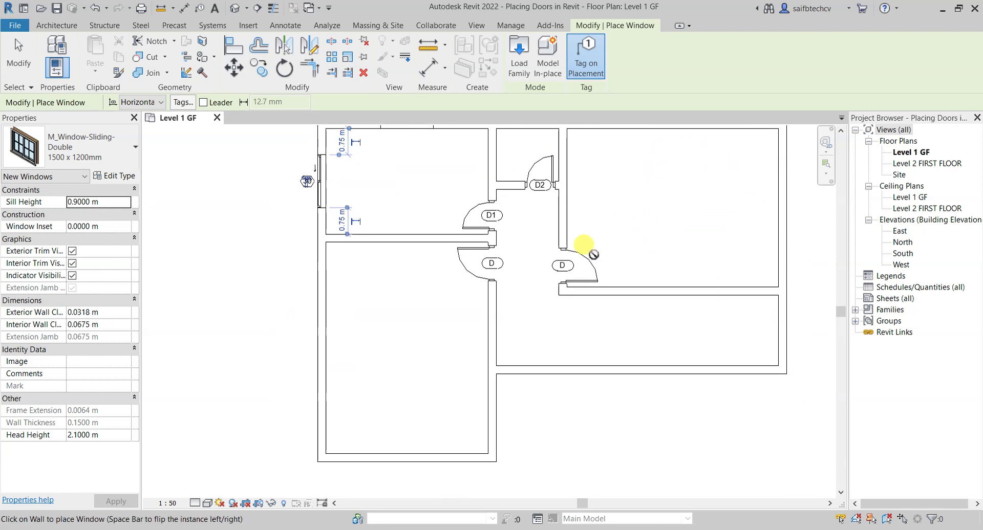
pyautogui.click(137, 148)
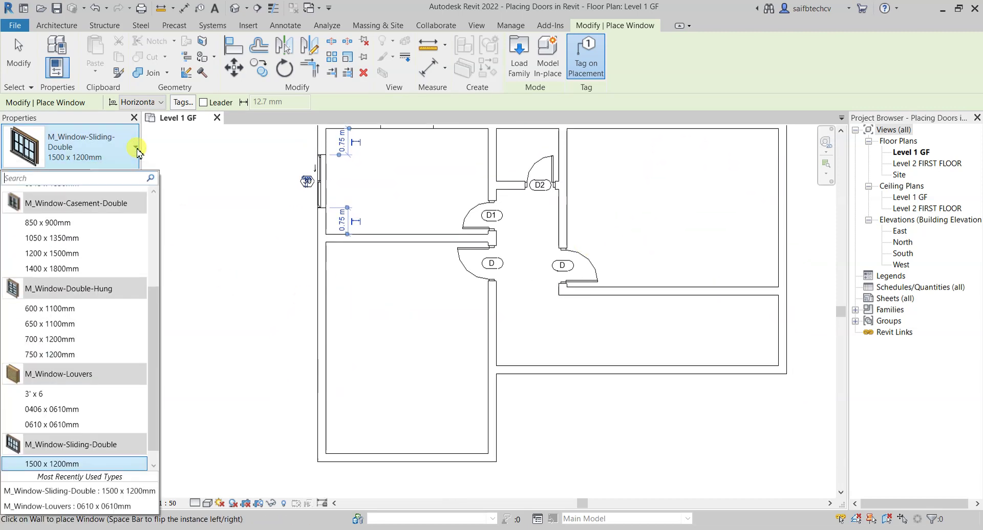
pyautogui.scroll(-1, 82, 338)
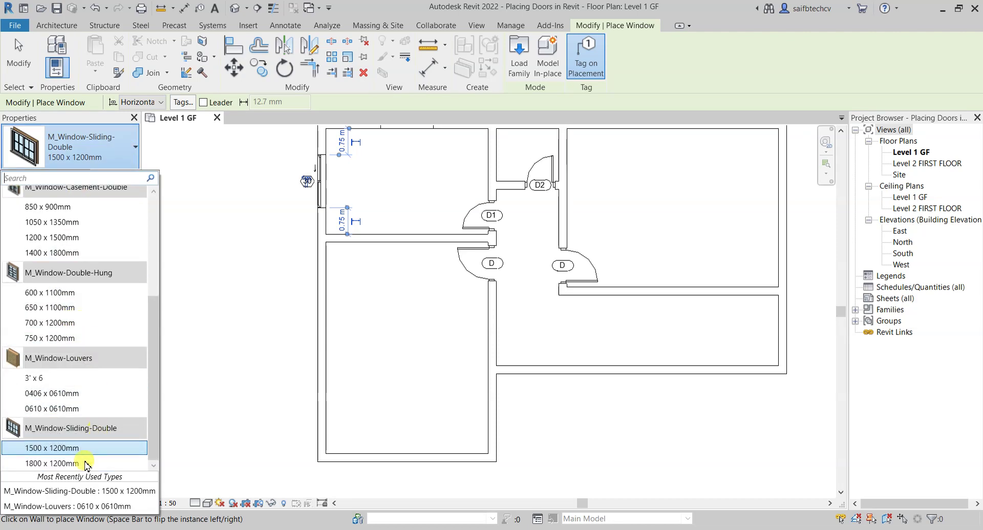
pyautogui.moveTo(66, 467)
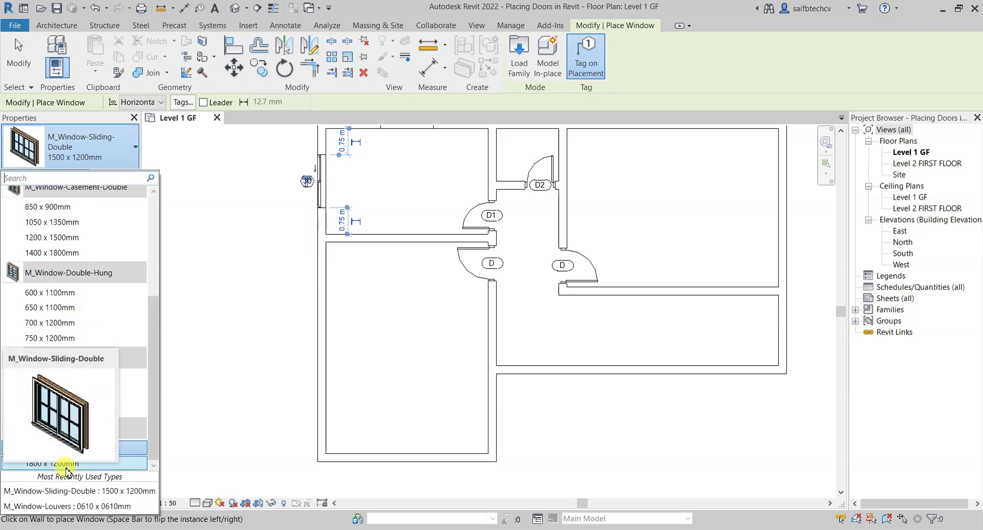
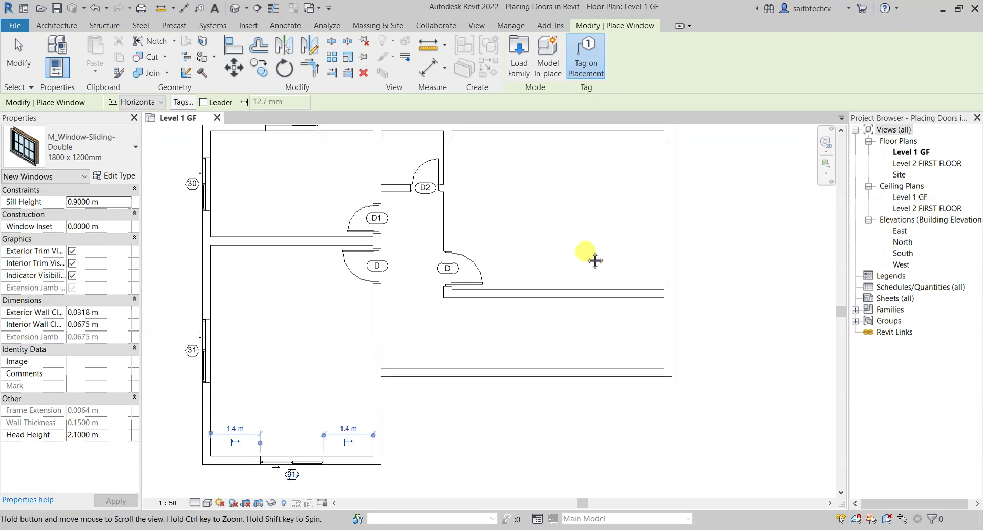
# Place 1800 x 1200mm sliding windows centred on the northeast room's north wall (2.1 m each side) and east wall (1.35 m each side).
pyautogui.scroll(3, 549, 302)
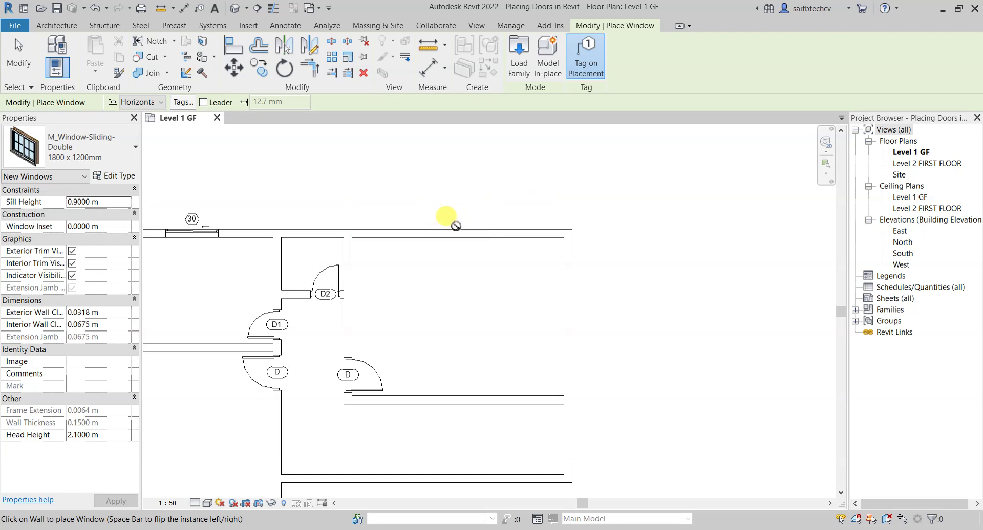
pyautogui.click(448, 226)
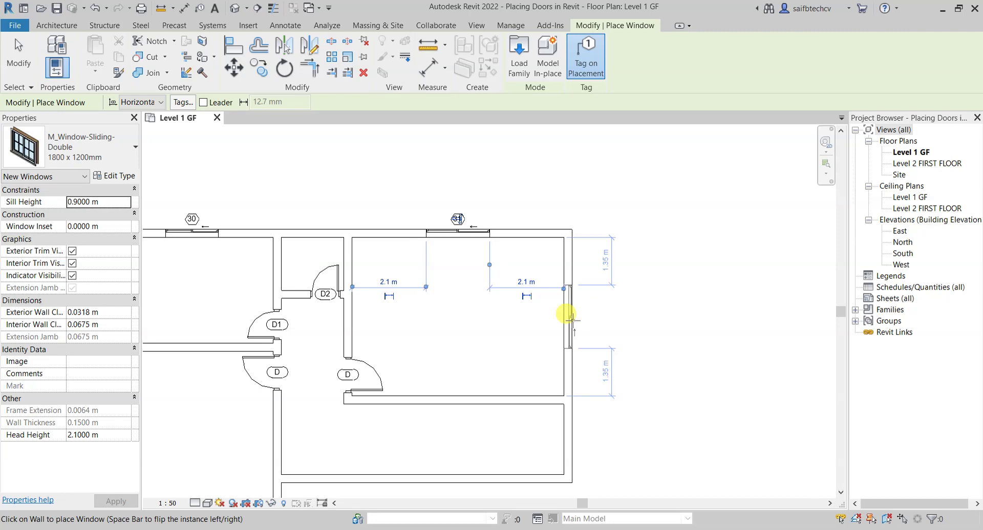
pyautogui.click(572, 319)
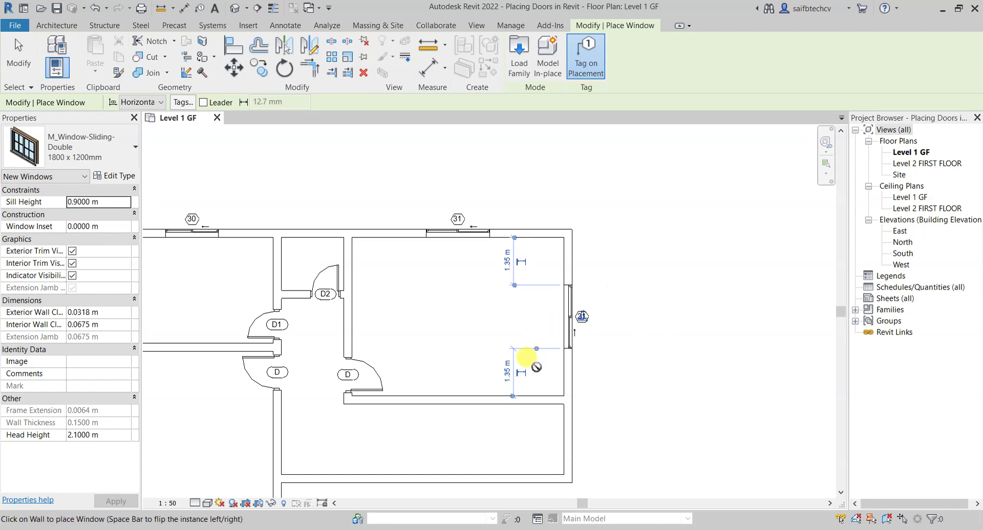
pyautogui.scroll(2, 514, 384)
pyautogui.scroll(2, 514, 387)
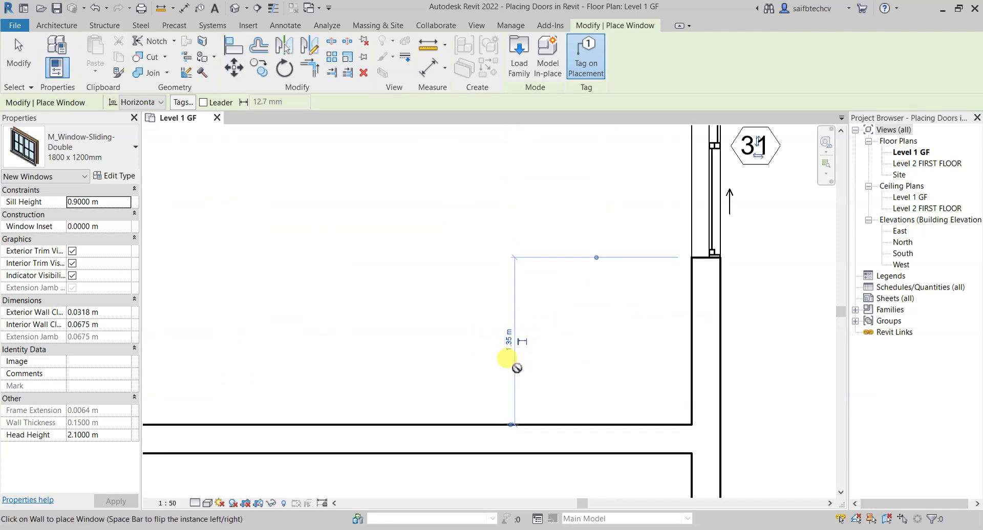
pyautogui.scroll(-3, 512, 356)
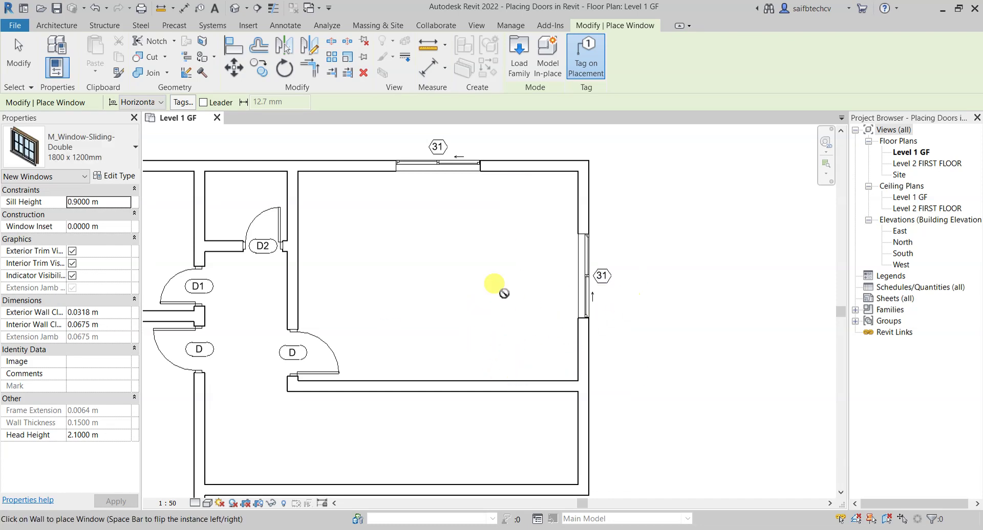
# Place a 0406 x 0610mm M_Window-Louvers window centred in the north wall of the small room with door D2, 0.6725 m each side.
pyautogui.scroll(-3, 500, 286)
pyautogui.moveTo(417, 263); pyautogui.dragTo(534, 269, button='middle')
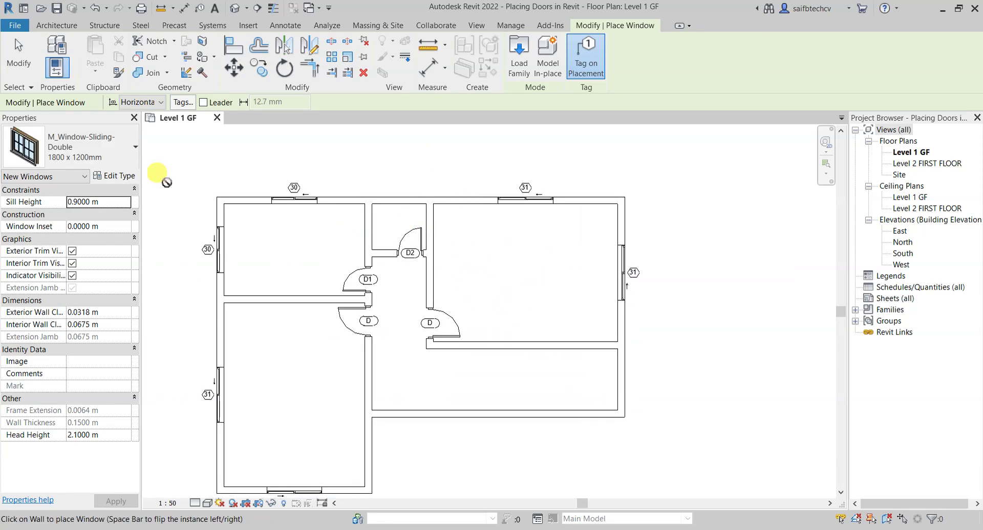
pyautogui.click(134, 159)
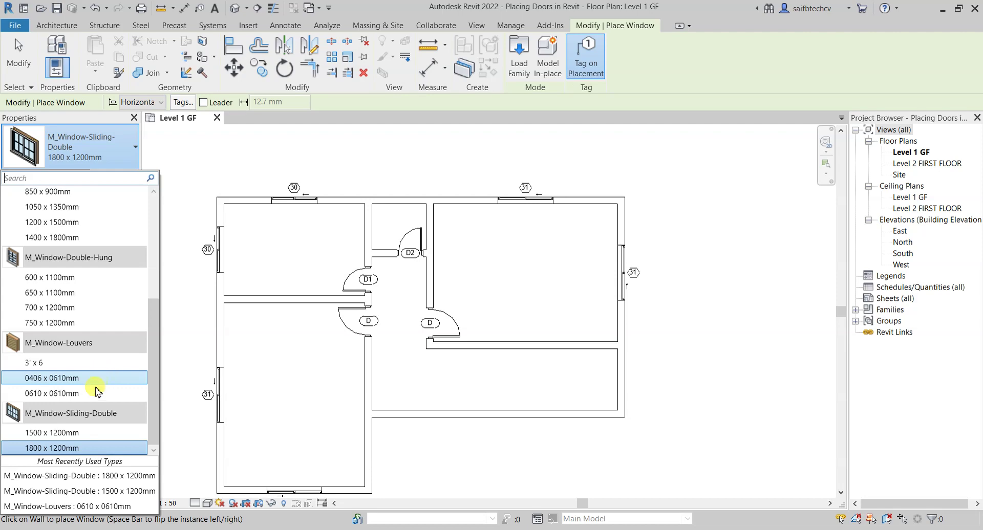
pyautogui.moveTo(79, 398)
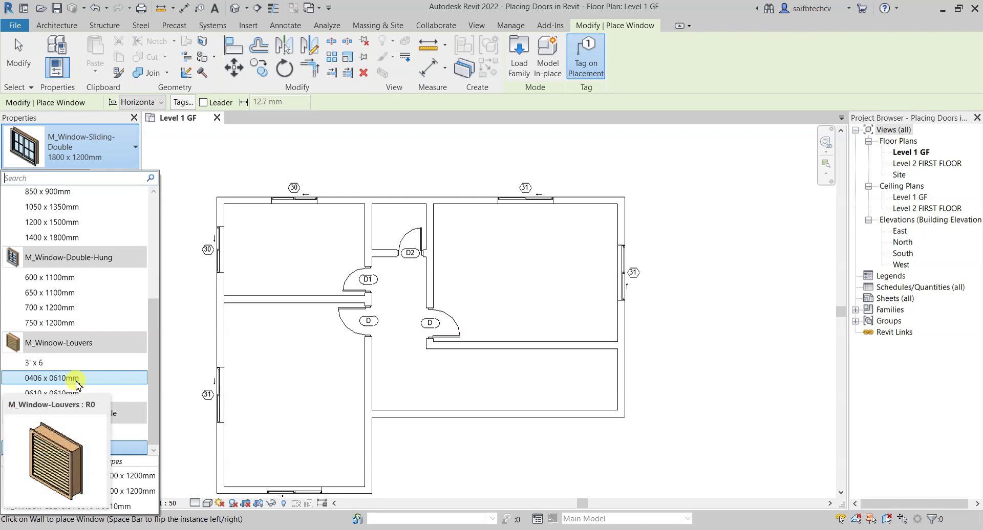
pyautogui.click(77, 379)
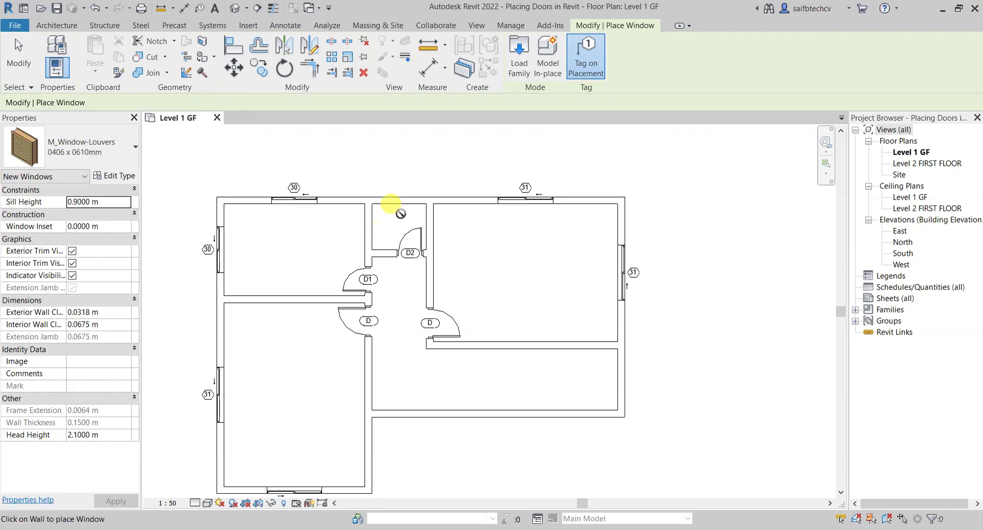
pyautogui.scroll(3, 405, 205)
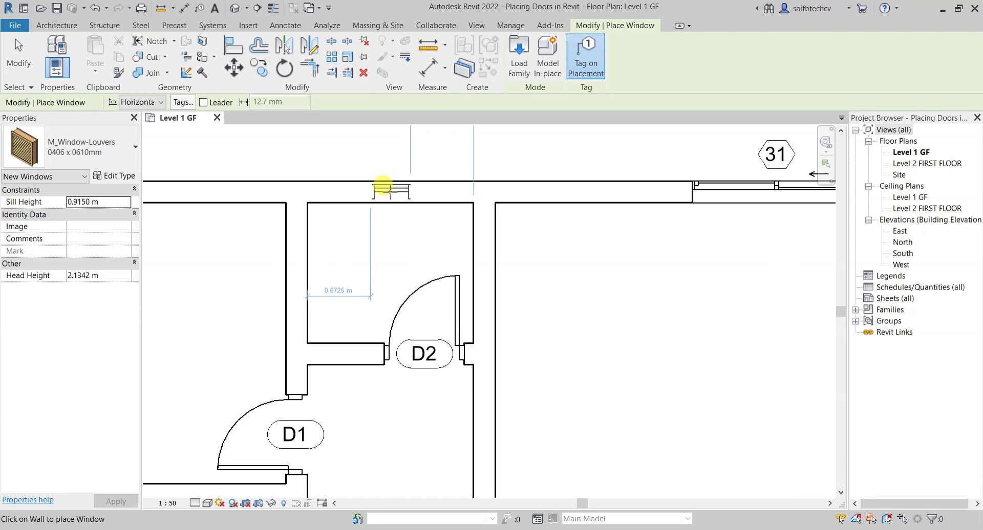
pyautogui.scroll(-2, 383, 185)
pyautogui.moveTo(383, 185); pyautogui.dragTo(367, 267, button='middle')
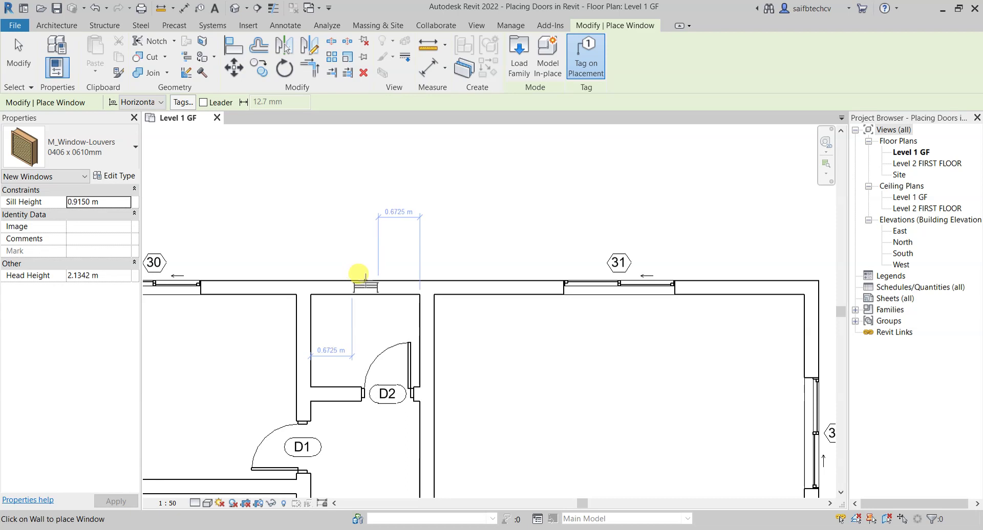
pyautogui.click(366, 280)
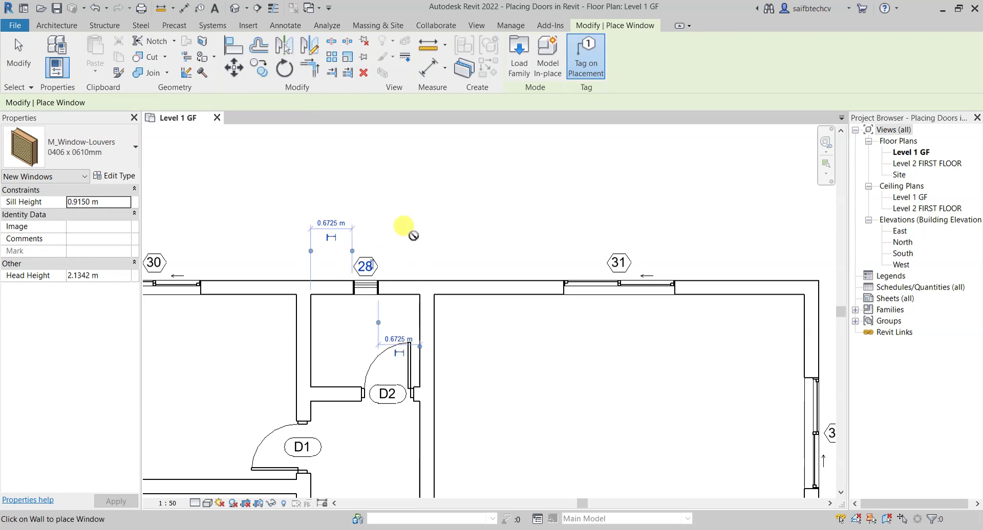
pyautogui.click(587, 249)
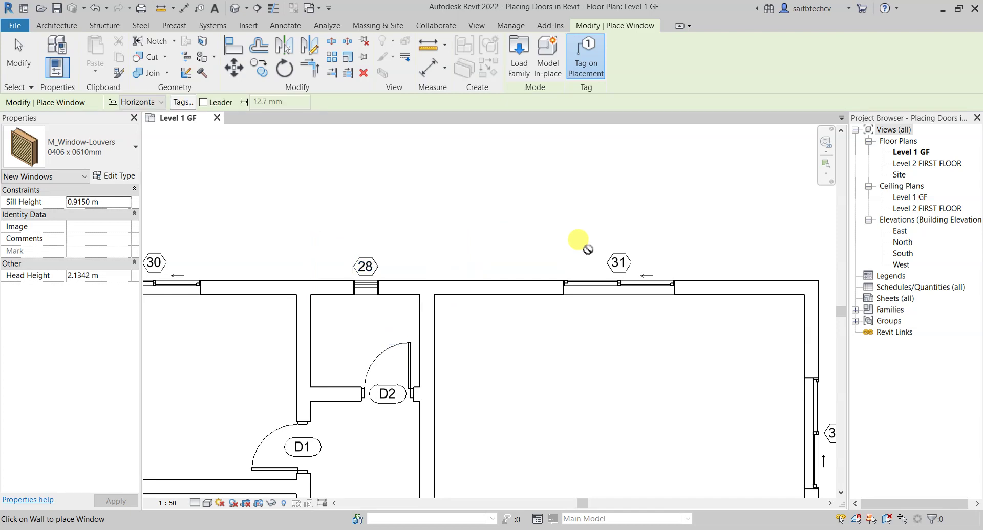
pyautogui.press('Escape')
pyautogui.press('Escape')
# Change the tag of the 1500 x 1200mm sliding window in the northwest room's north wall to W1, applying it to the type.
pyautogui.scroll(-4, 588, 249)
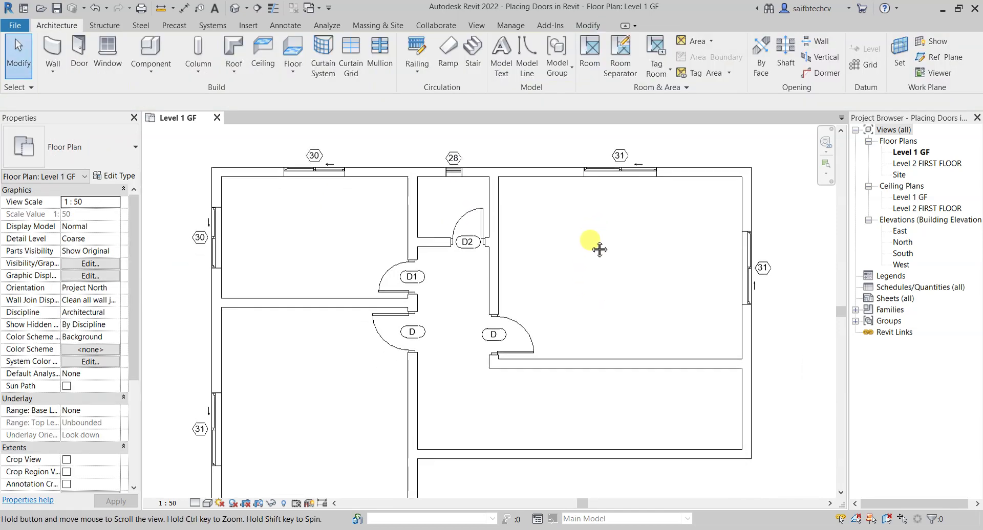
pyautogui.moveTo(593, 317); pyautogui.dragTo(445, 406, button='middle')
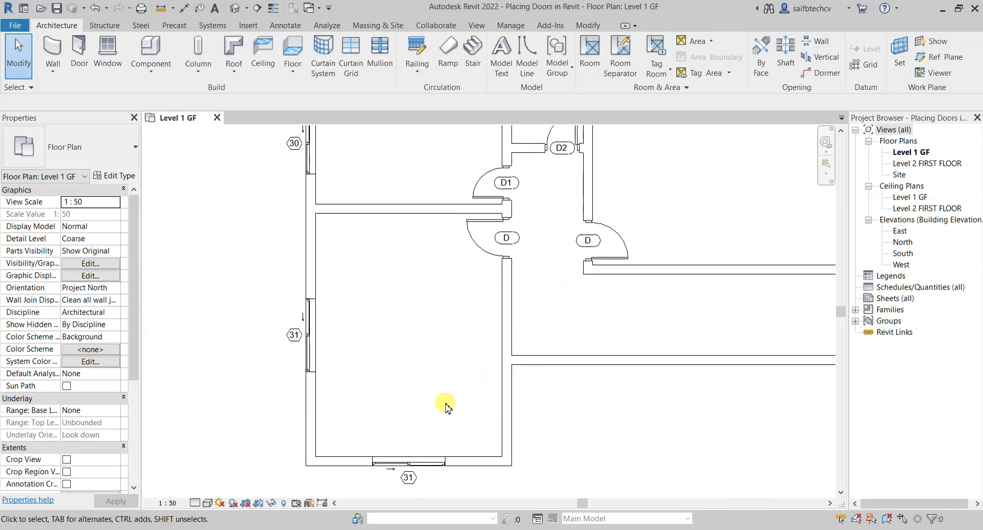
pyautogui.scroll(-2, 418, 287)
pyautogui.moveTo(428, 244); pyautogui.dragTo(391, 298, button='middle')
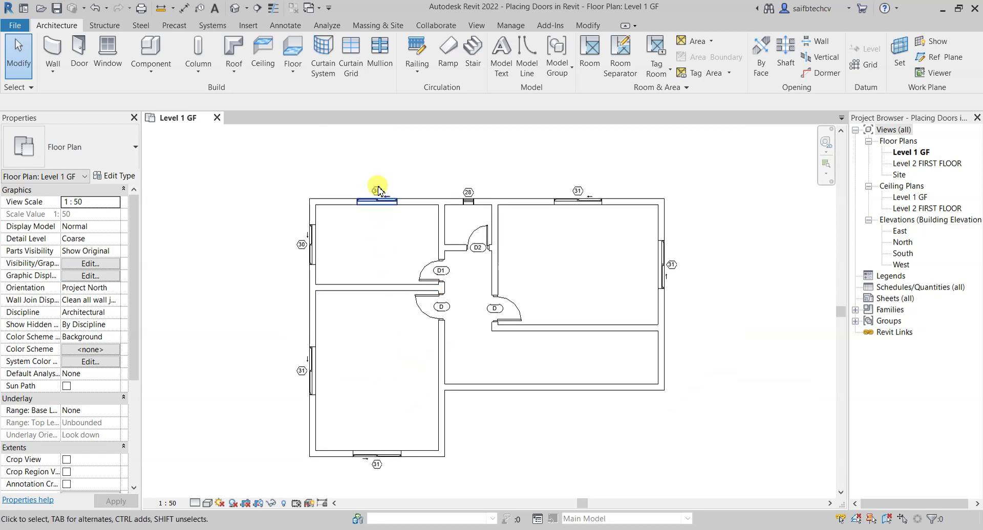
pyautogui.scroll(3, 366, 197)
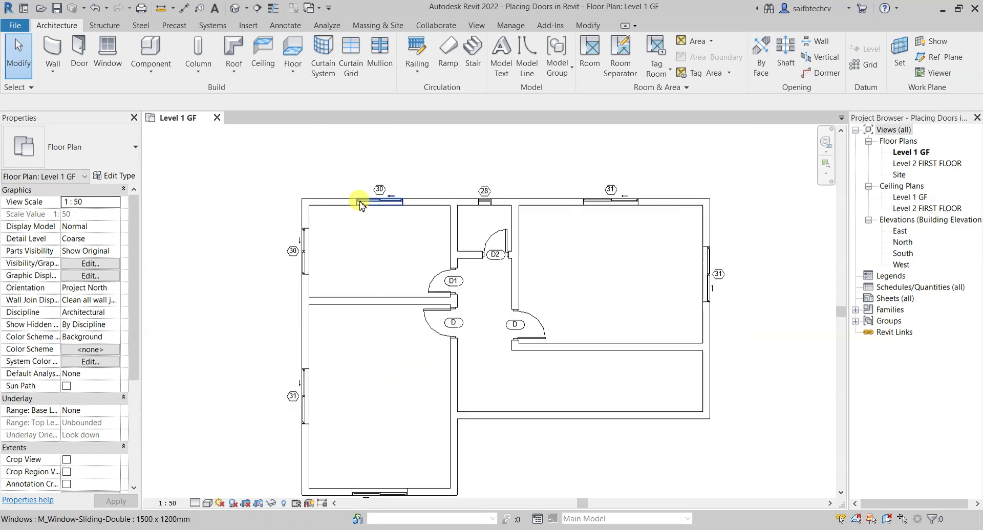
pyautogui.scroll(1, 392, 187)
pyautogui.click(392, 185)
pyautogui.click(395, 186)
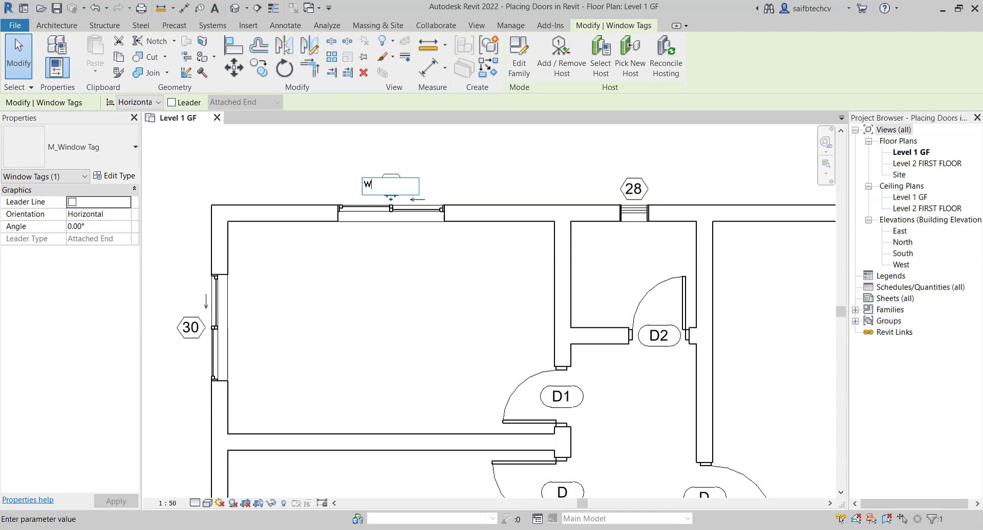
pyautogui.press('Return')
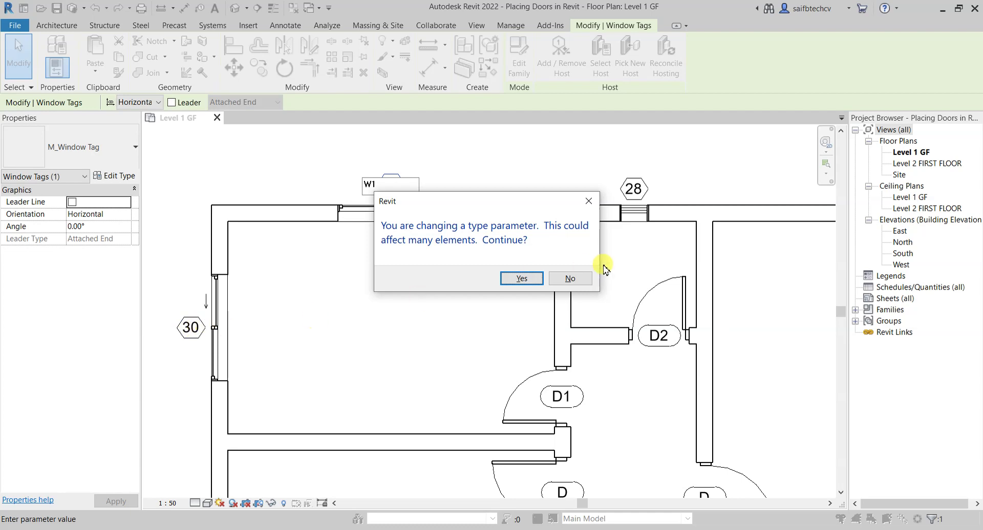
pyautogui.click(521, 279)
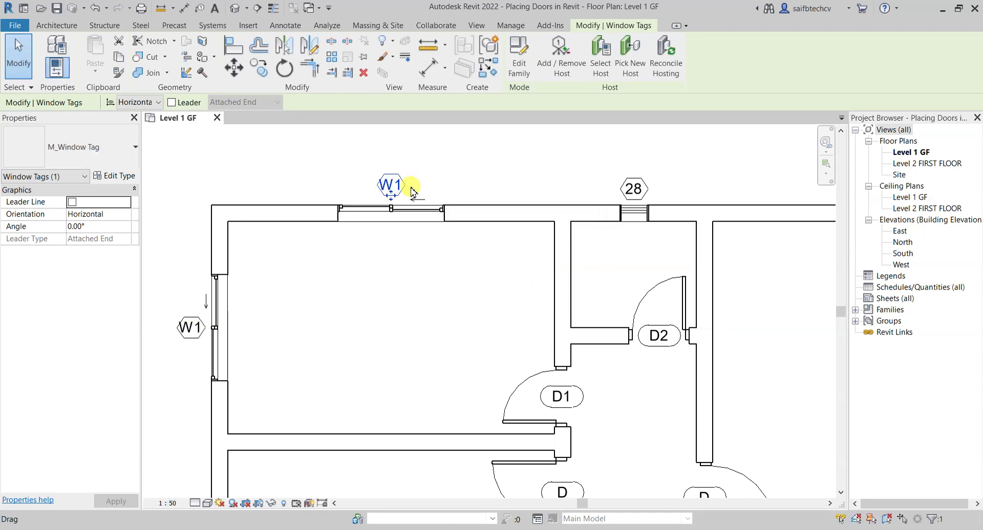
# Examine the window tags around the floor plan to find the types that still need a W-style mark.
pyautogui.scroll(-3, 258, 287)
pyautogui.moveTo(281, 318); pyautogui.dragTo(323, 251, button='middle')
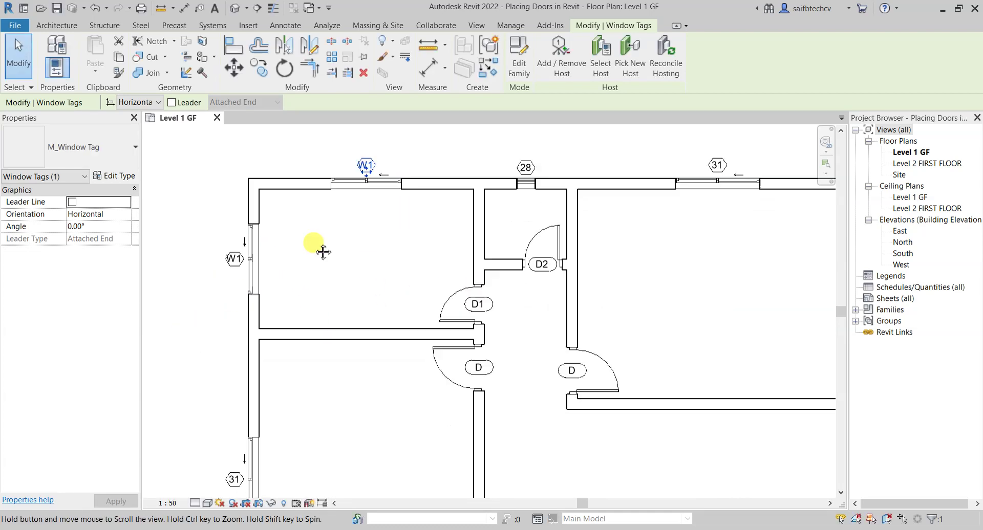
pyautogui.scroll(3, 369, 381)
pyautogui.moveTo(369, 382); pyautogui.dragTo(377, 220, button='middle')
pyautogui.scroll(-2, 301, 321)
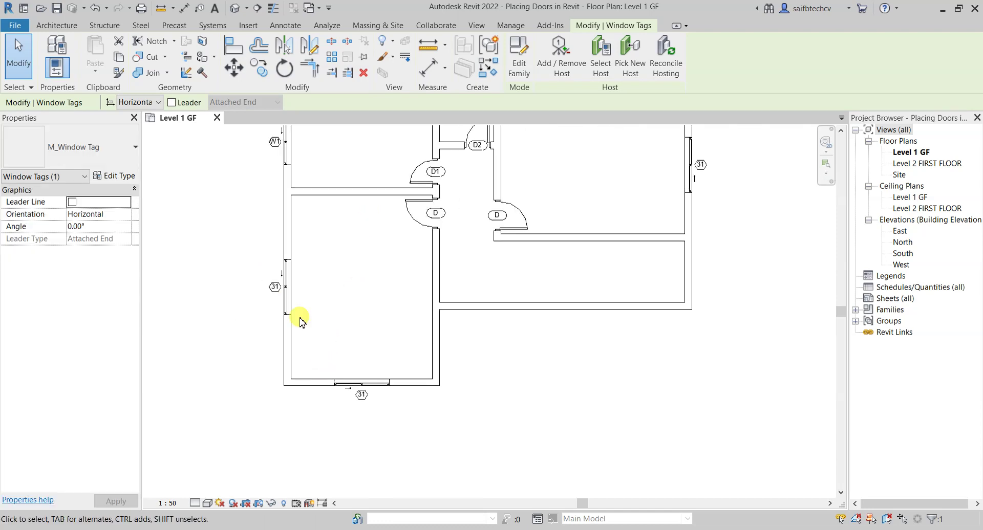
pyautogui.scroll(2, 439, 327)
pyautogui.moveTo(439, 327); pyautogui.dragTo(571, 230, button='middle')
pyautogui.scroll(-2, 548, 246)
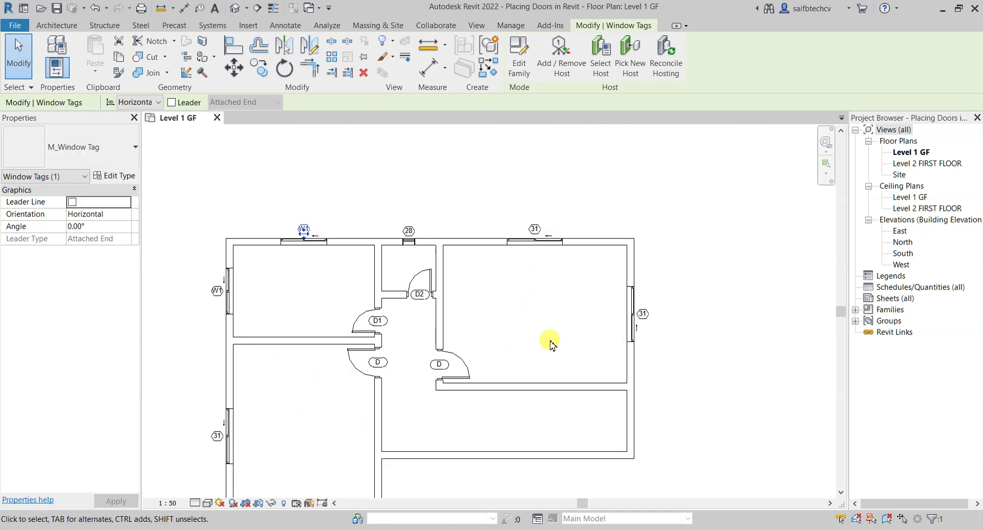
pyautogui.moveTo(548, 340); pyautogui.dragTo(588, 257, button='middle')
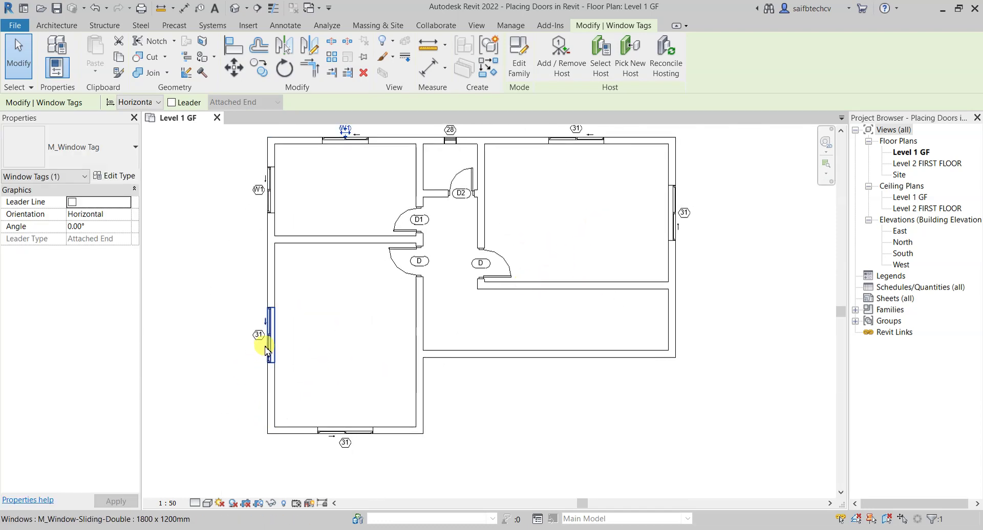
# Change the tag of the 1800 x 1200mm sliding window in the southwest room's south wall to W2, applying it to the type.
pyautogui.scroll(4, 343, 443)
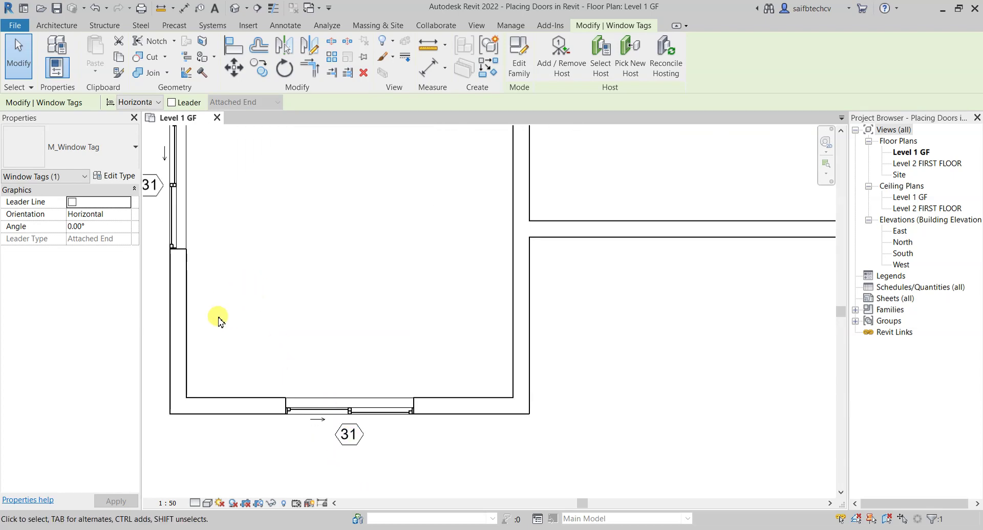
pyautogui.scroll(-3, 349, 440)
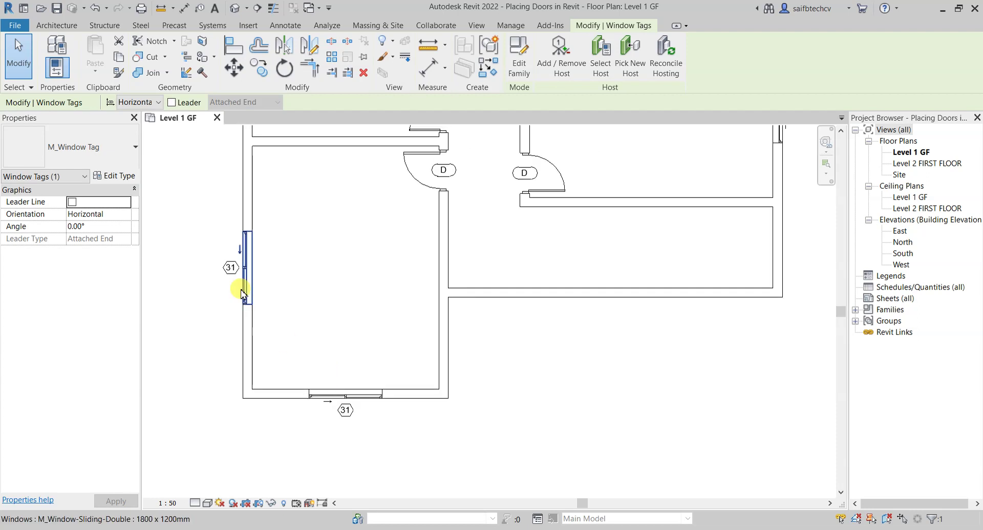
pyautogui.moveTo(345, 408); pyautogui.dragTo(349, 415)
pyautogui.scroll(2, 348, 415)
pyautogui.click(350, 410)
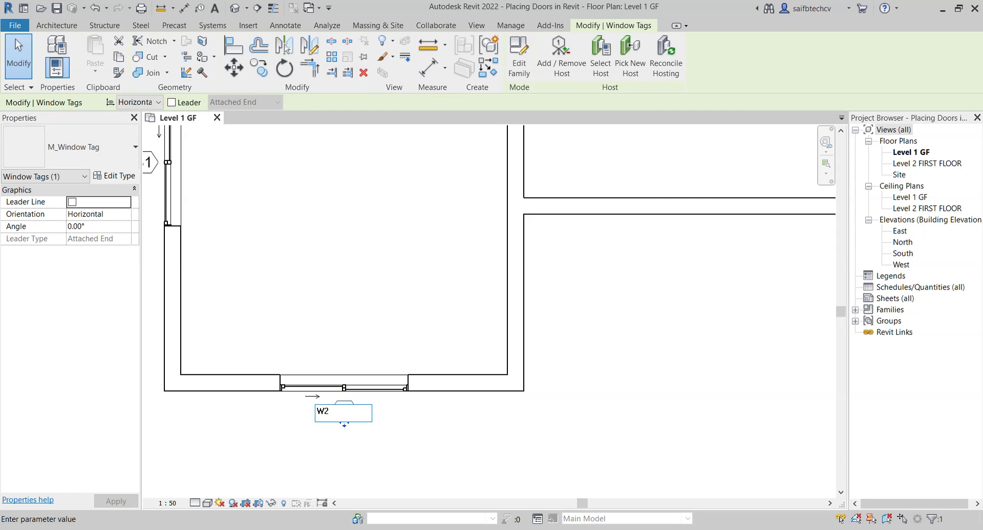
pyautogui.press('Return')
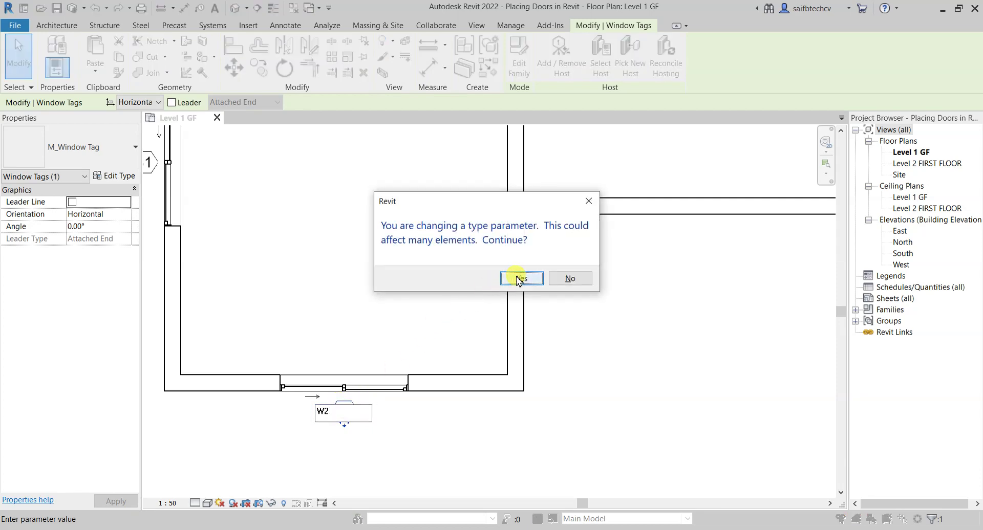
pyautogui.click(518, 279)
# Change the tag of the louver window in the small room's north wall to V, applying it to the type.
pyautogui.scroll(-2, 438, 372)
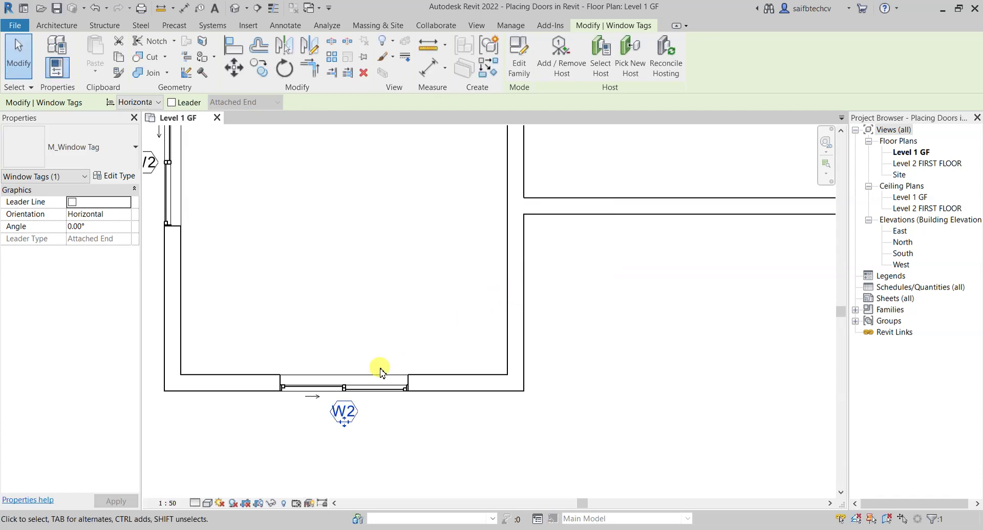
pyautogui.moveTo(566, 225); pyautogui.dragTo(478, 394, button='middle')
pyautogui.scroll(-3, 589, 257)
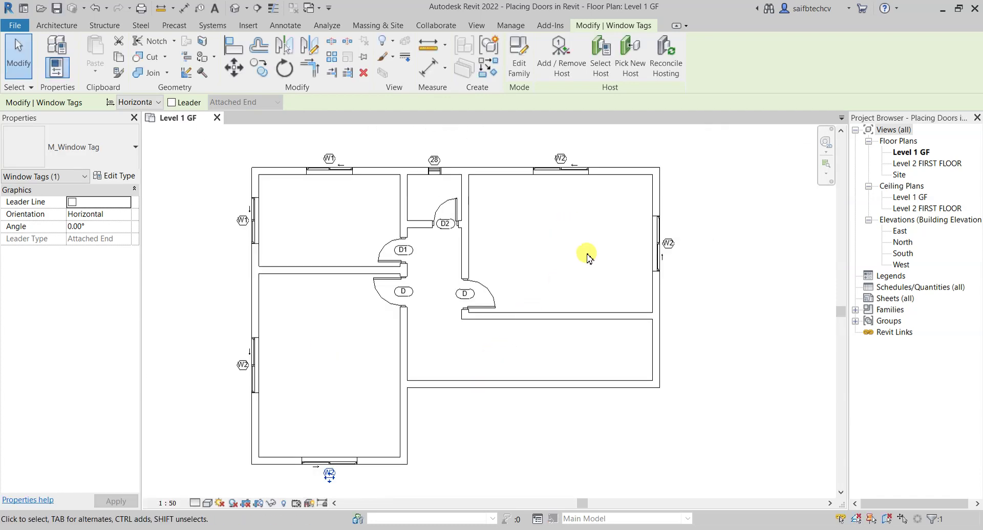
pyautogui.moveTo(588, 256); pyautogui.dragTo(577, 292, button='middle')
pyautogui.scroll(5, 421, 193)
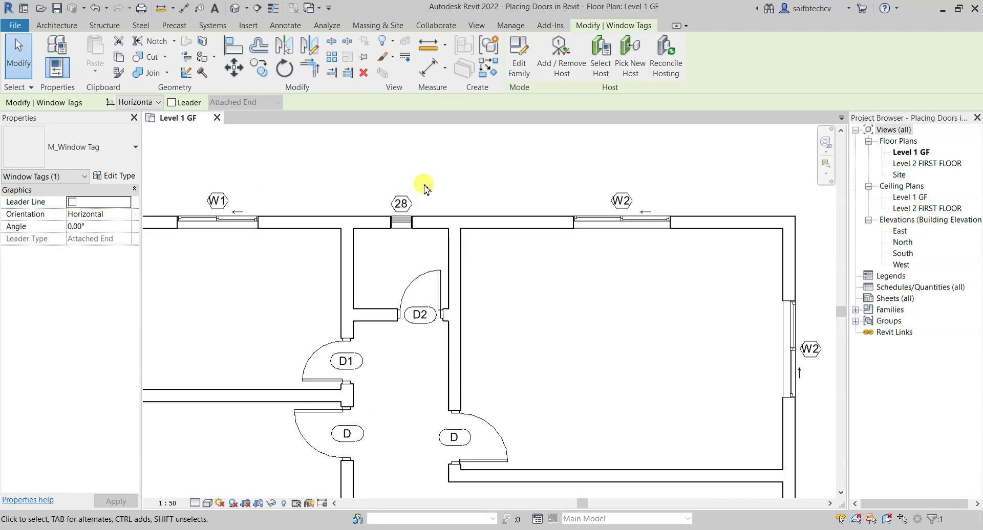
pyautogui.click(385, 221)
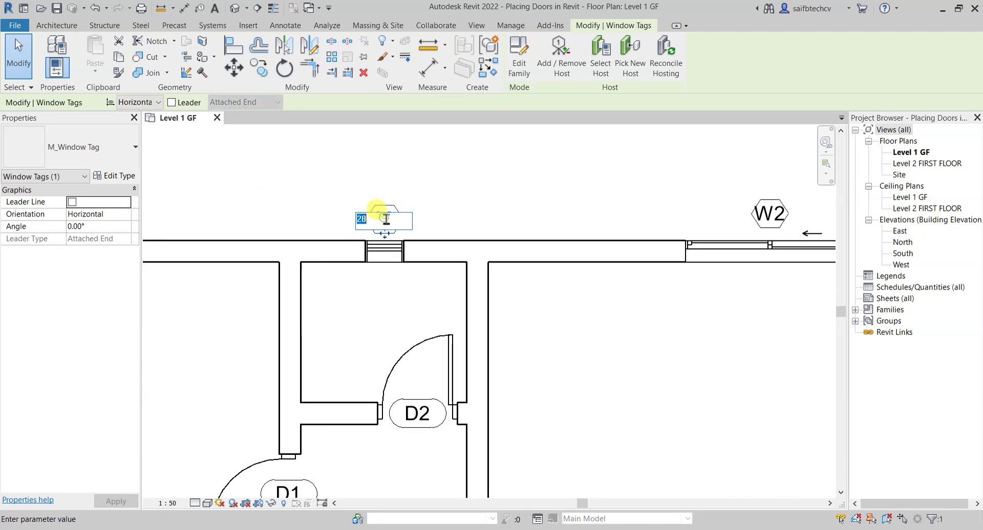
pyautogui.write('V')
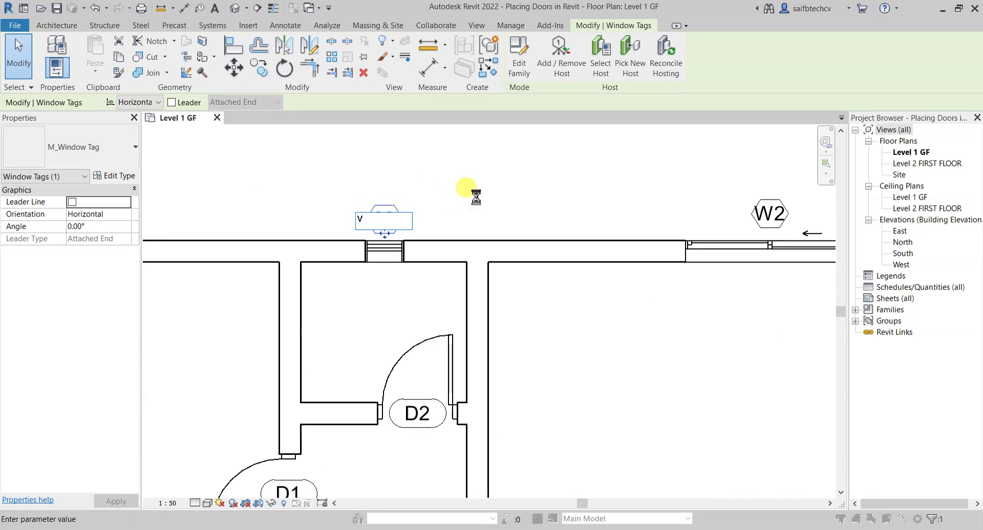
pyautogui.click(468, 192)
pyautogui.click(523, 280)
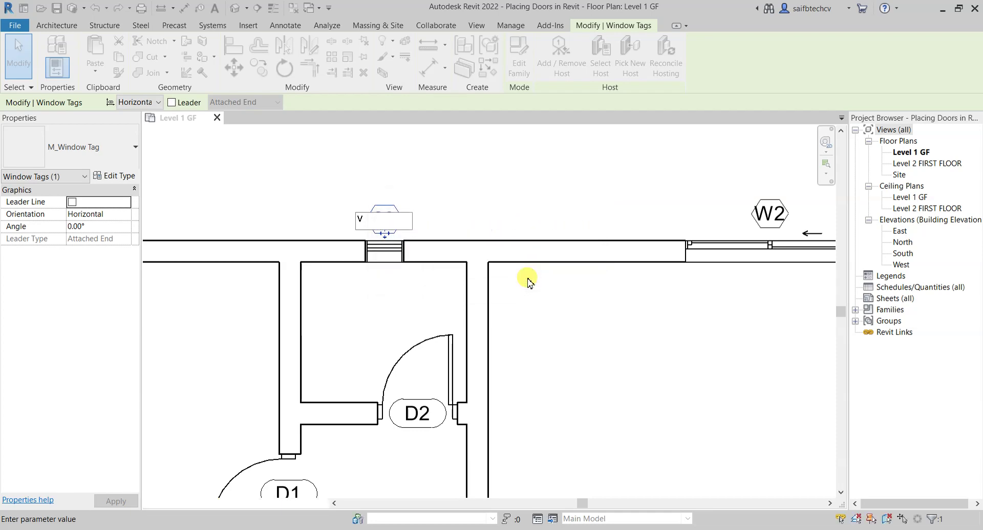
# Review the window tags across the floor plan and inspect the sliding window in the southwest room's south wall.
pyautogui.scroll(-4, 529, 283)
pyautogui.scroll(-5, 584, 277)
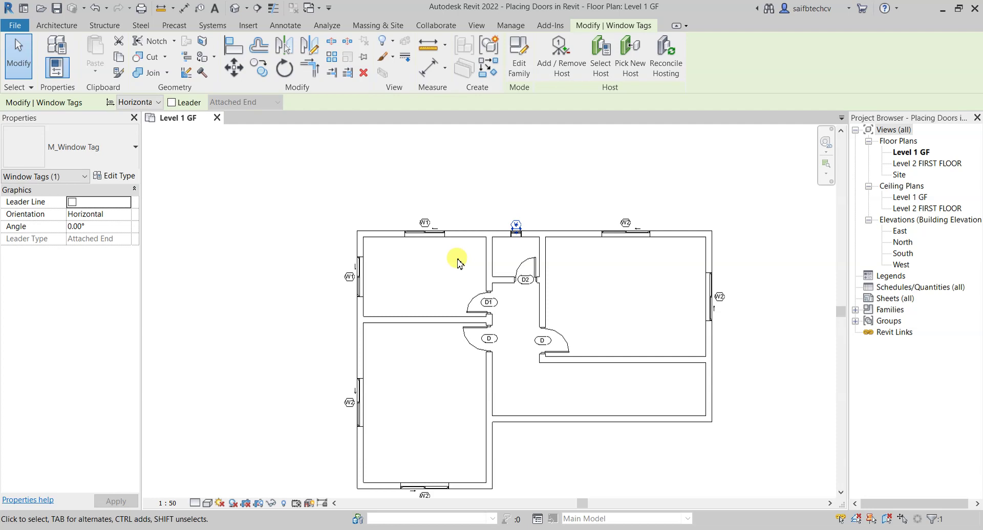
pyautogui.moveTo(423, 400); pyautogui.dragTo(435, 348, button='middle')
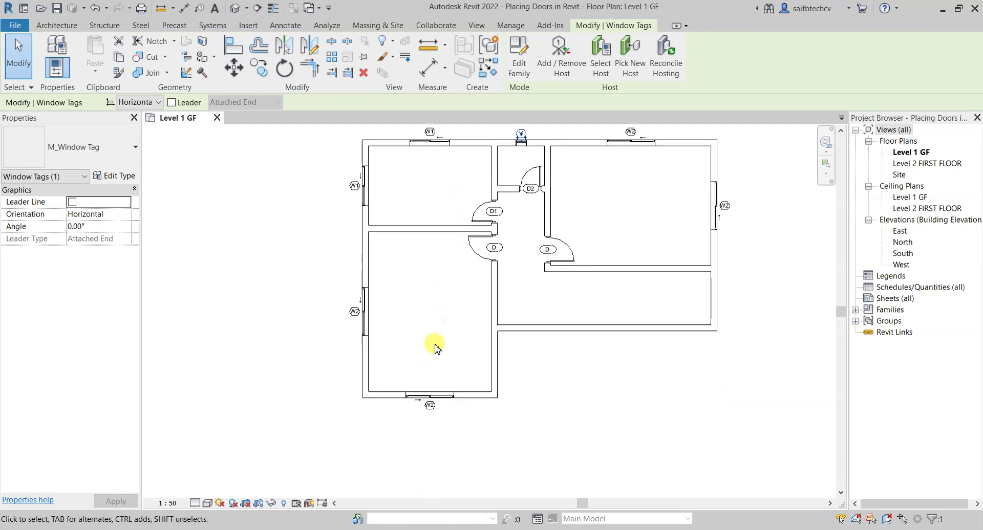
pyautogui.scroll(5, 440, 402)
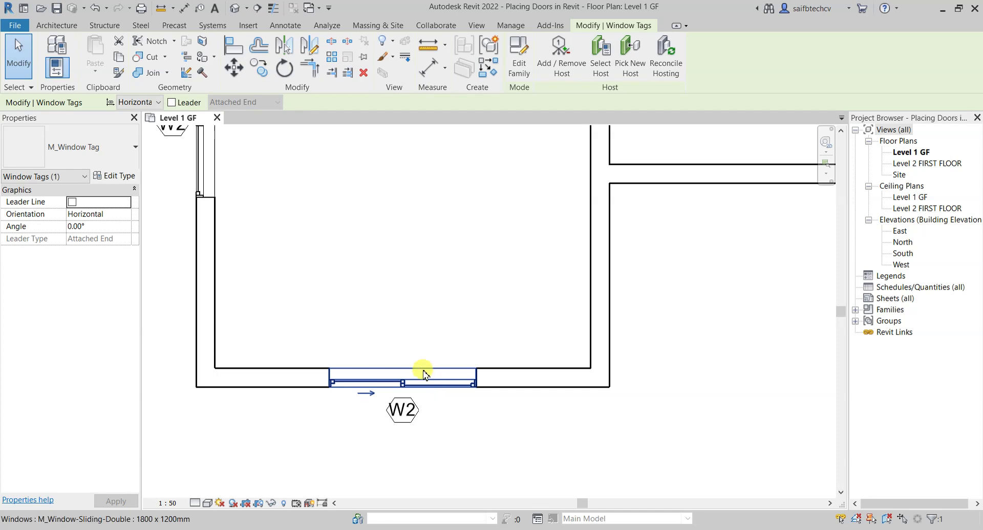
pyautogui.click(394, 375)
pyautogui.scroll(-1, 484, 419)
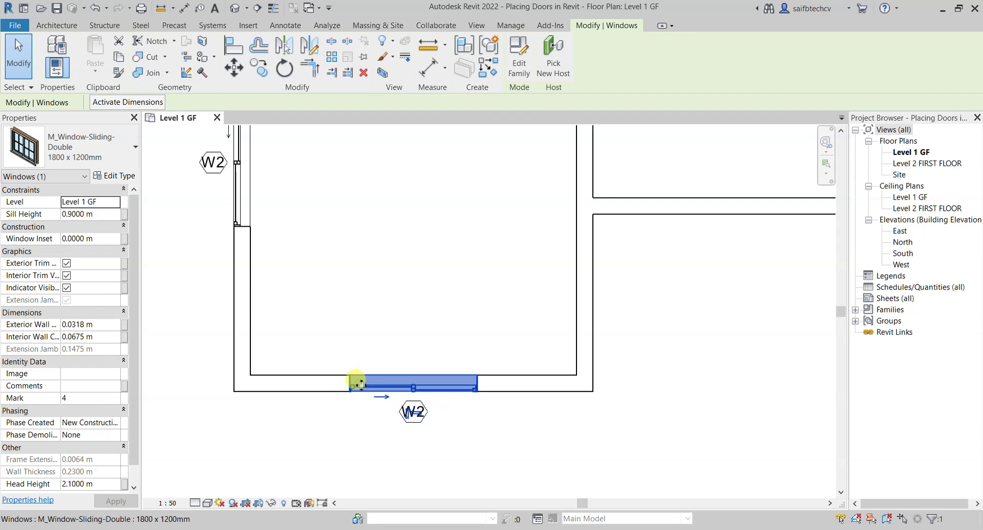
pyautogui.scroll(3, 445, 391)
pyautogui.press('Escape')
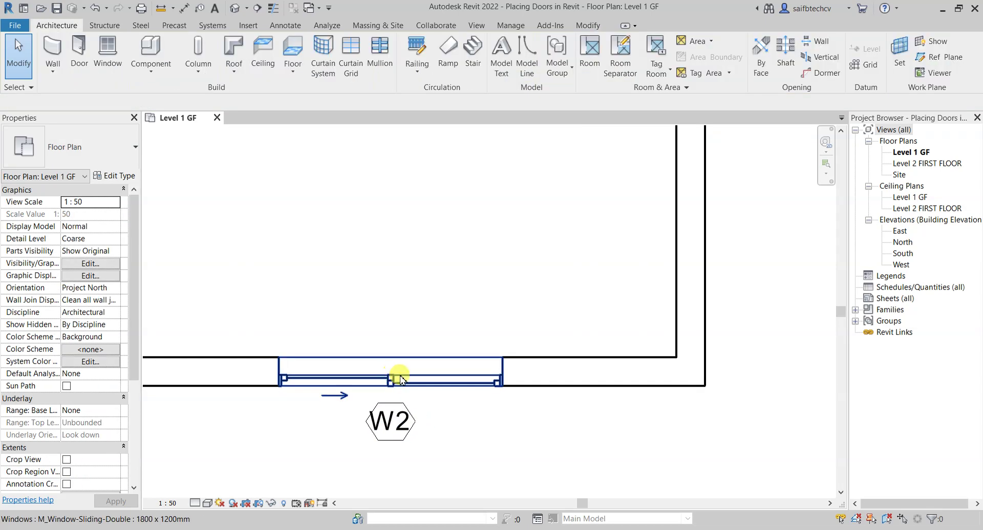
pyautogui.click(385, 364)
pyautogui.scroll(-5, 353, 356)
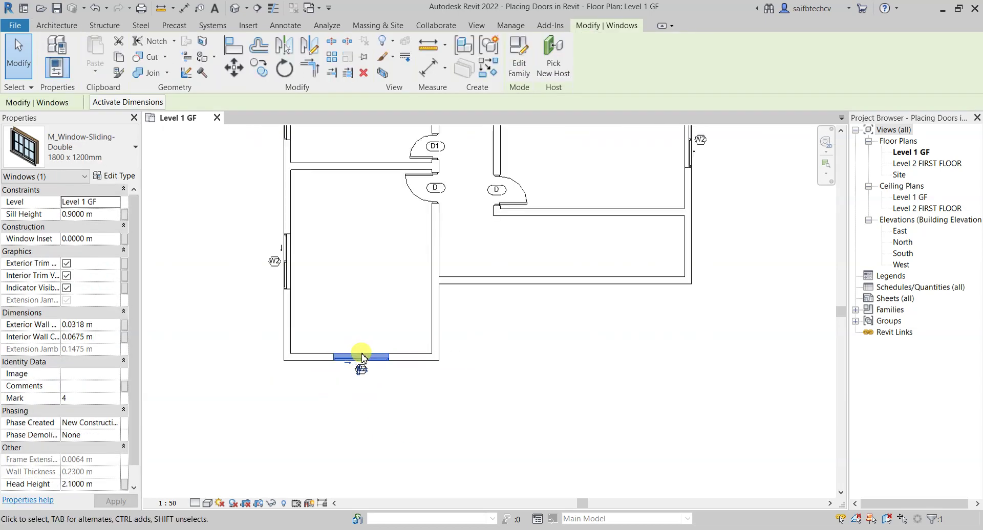
# Inspect the southwest room's east wall and its two sliding windows, clear the selection and review the whole floor plan.
pyautogui.click(435, 336)
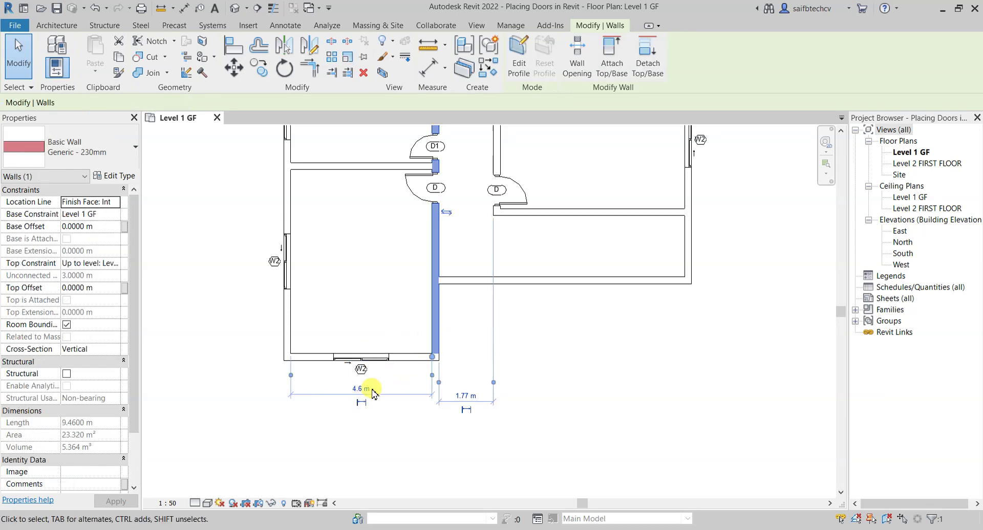
pyautogui.click(285, 290)
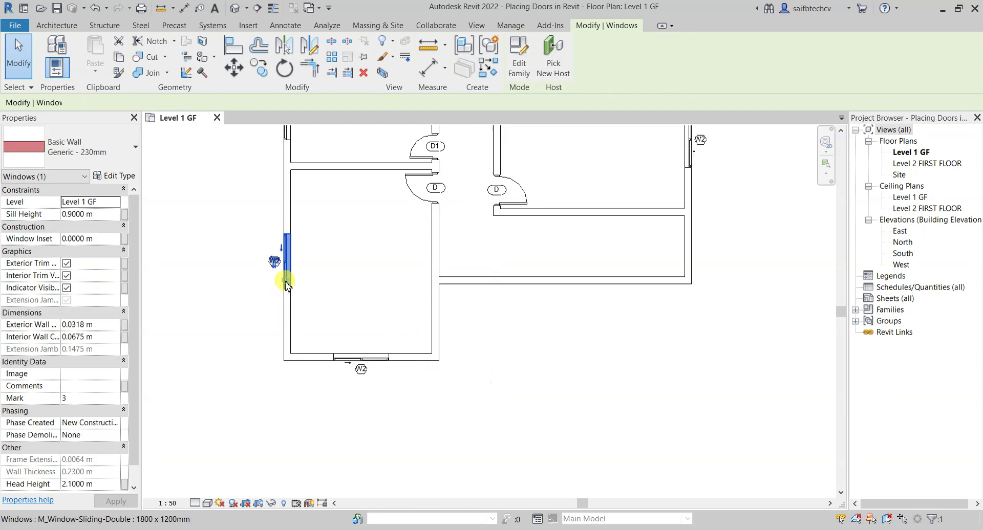
pyautogui.scroll(2, 362, 365)
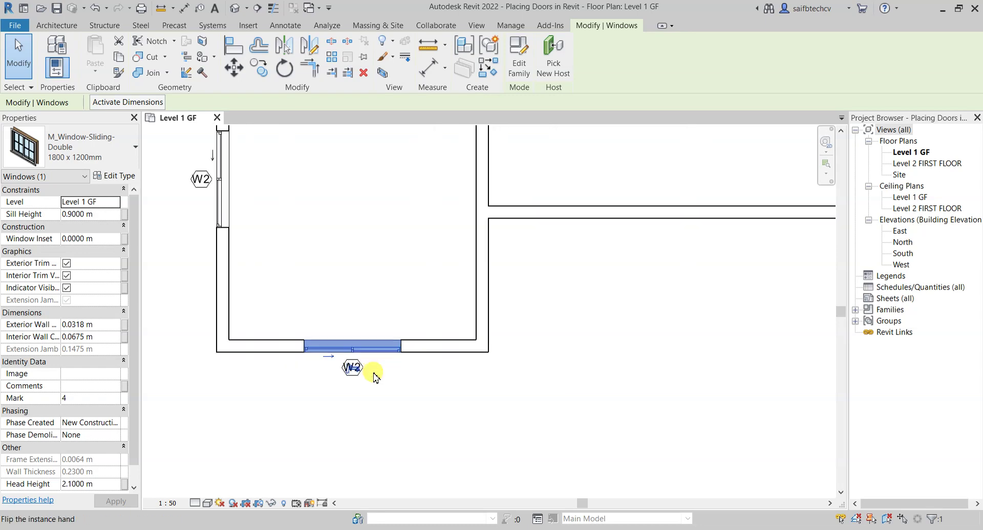
pyautogui.click(511, 368)
pyautogui.scroll(-5, 533, 338)
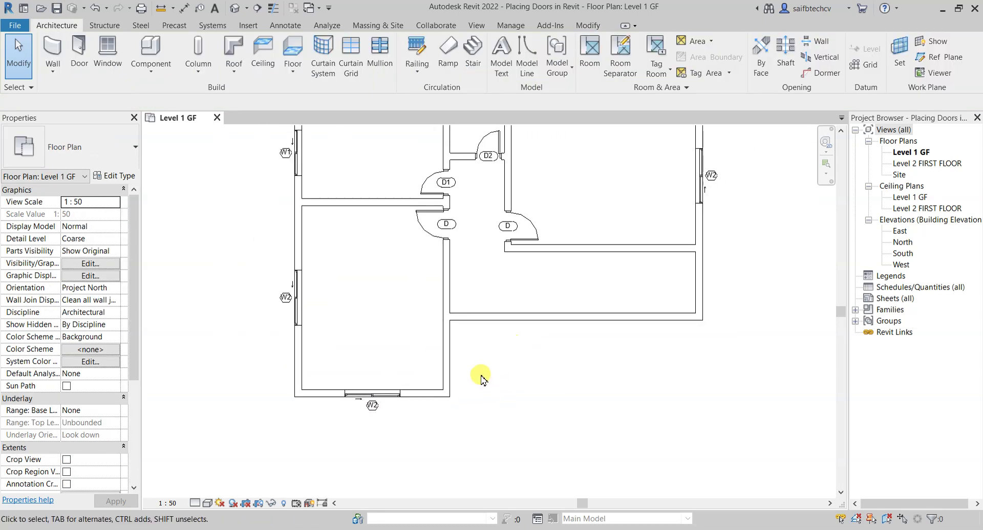
pyautogui.moveTo(550, 353); pyautogui.dragTo(530, 373, button='middle')
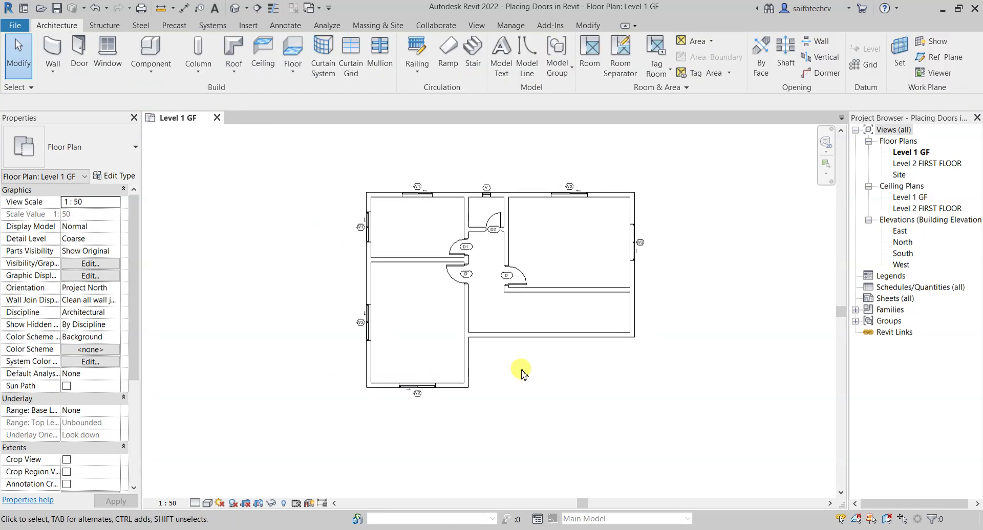
# Place a tagged M_Window-Louvers 0406 x 0610mm window at the midpoint of the south wall of the long southeast space.
pyautogui.press('w')
pyautogui.press('n')
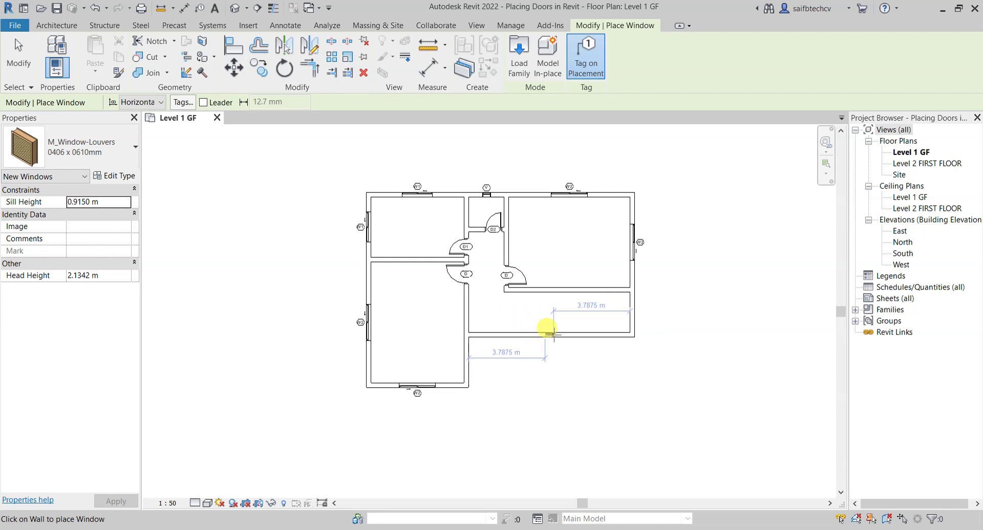
pyautogui.scroll(2, 547, 330)
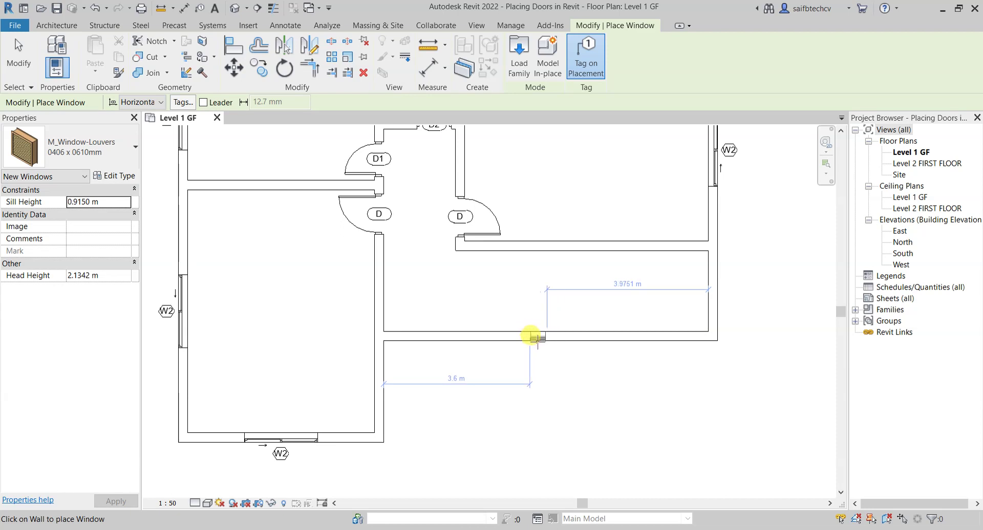
pyautogui.scroll(-4, 538, 336)
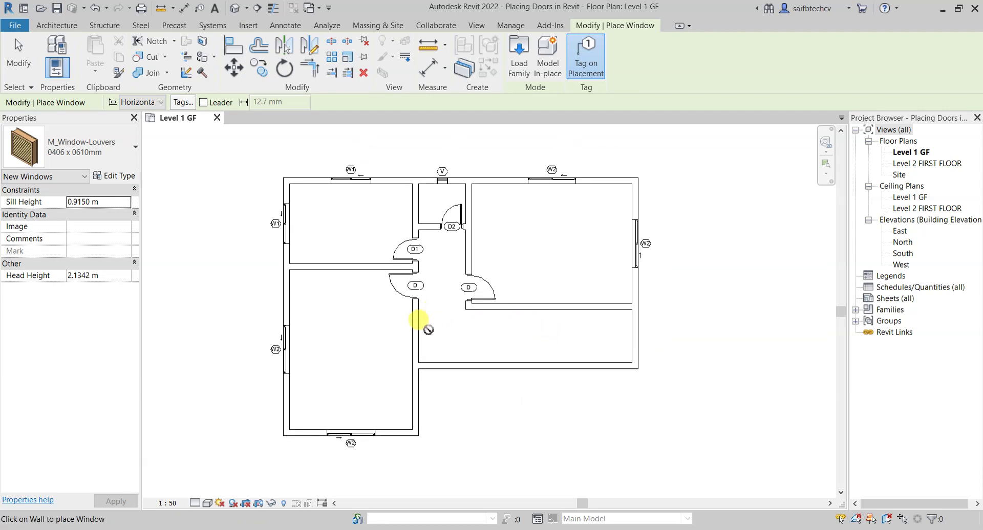
pyautogui.moveTo(398, 365); pyautogui.dragTo(400, 329, button='middle')
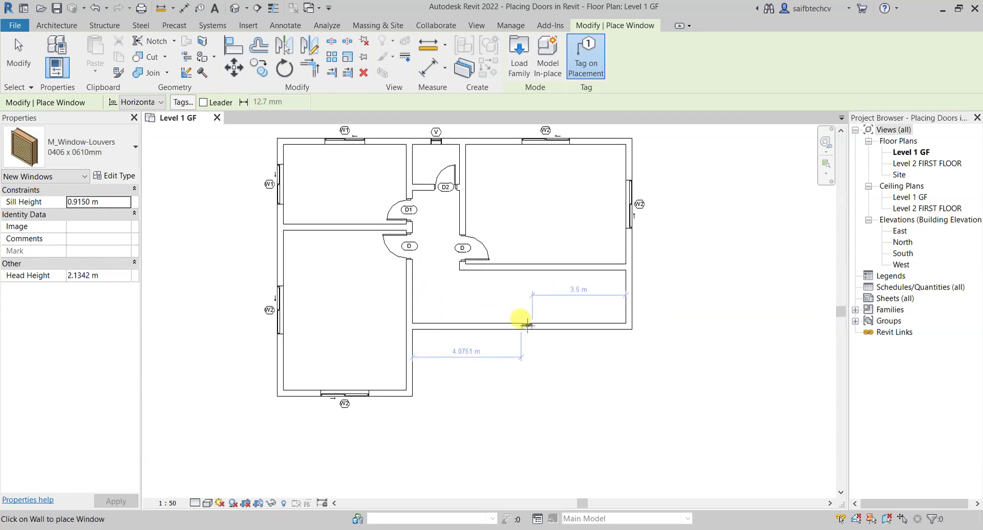
pyautogui.scroll(1, 526, 325)
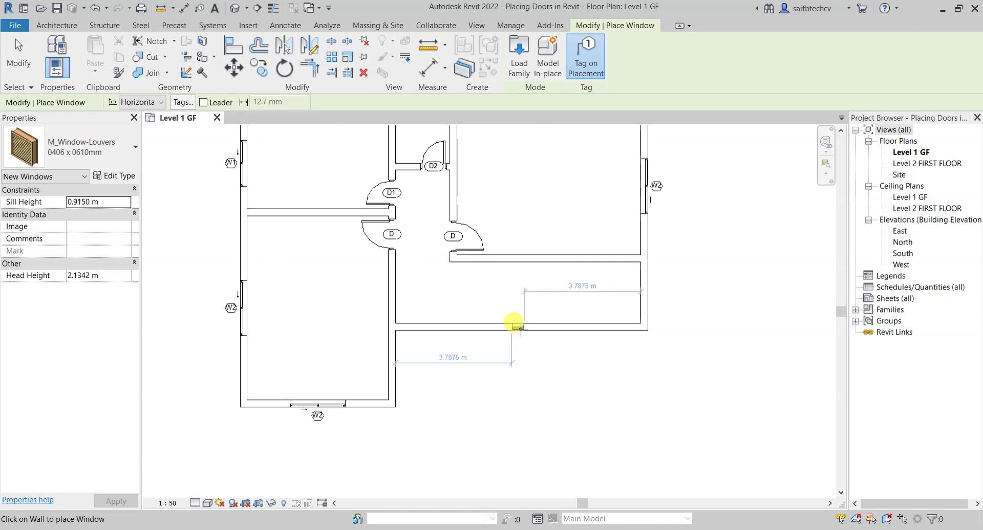
pyautogui.click(519, 327)
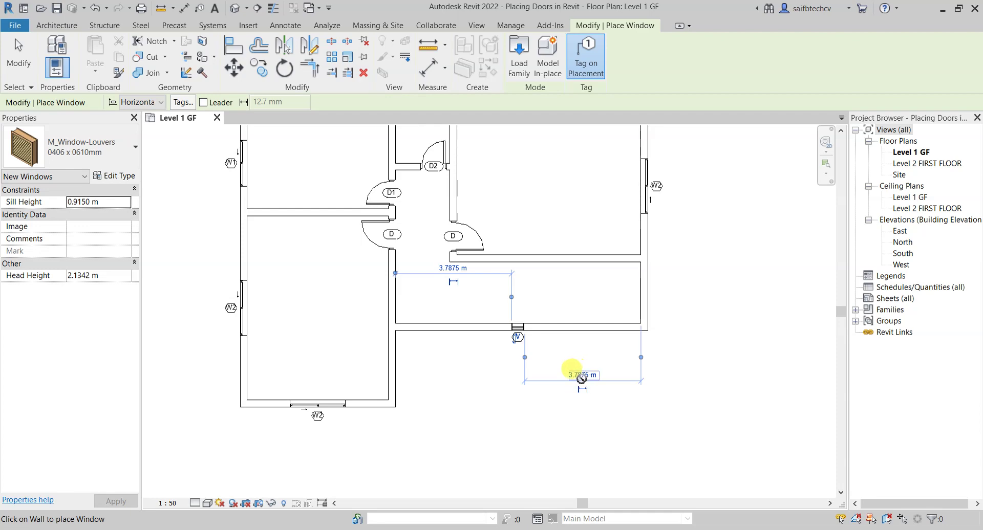
# Set the new louver window's distance from the east wall to 4 m, and change it to 5 m.
pyautogui.scroll(2, 581, 379)
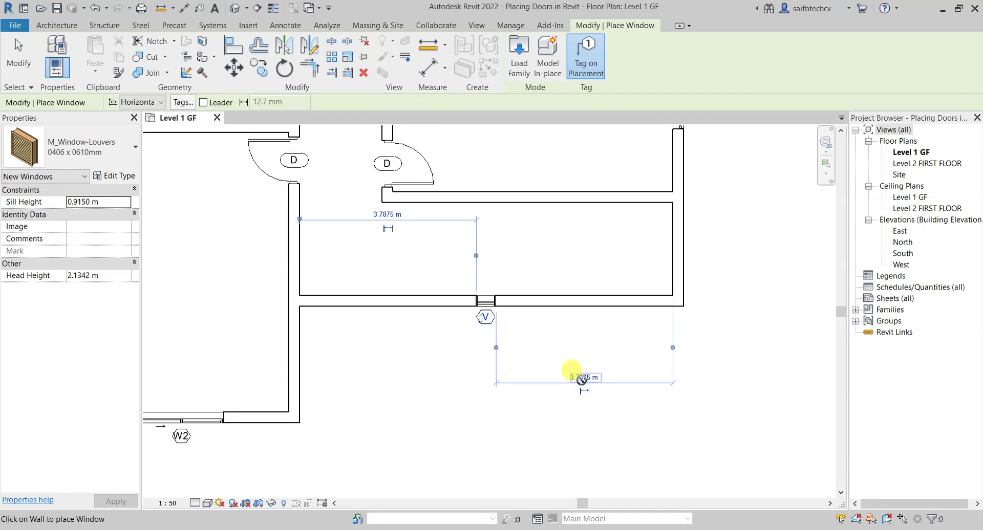
pyautogui.click(581, 379)
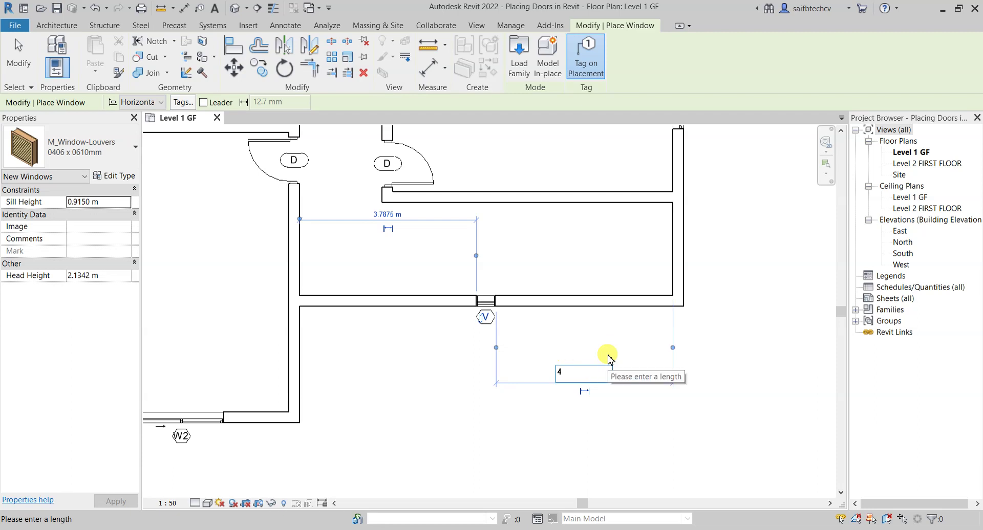
pyautogui.press('Return')
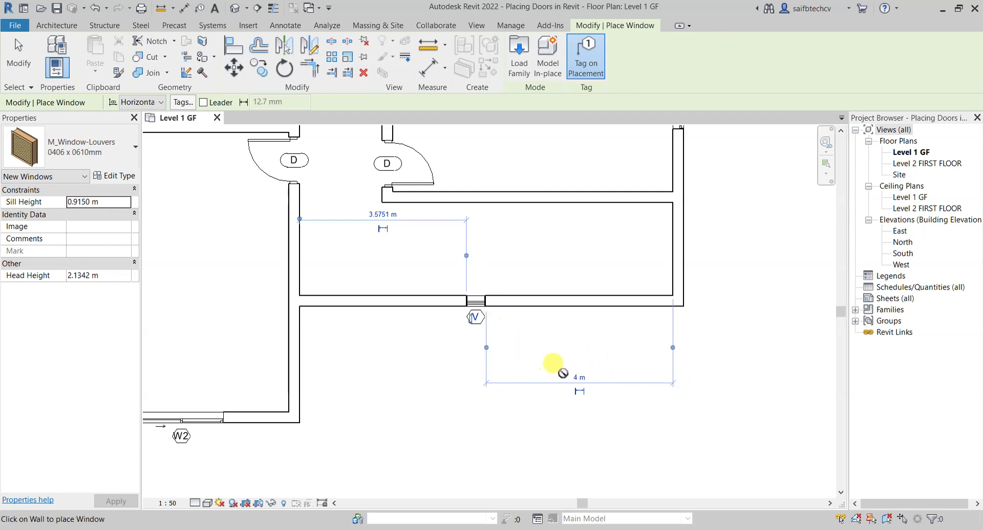
pyautogui.click(579, 377)
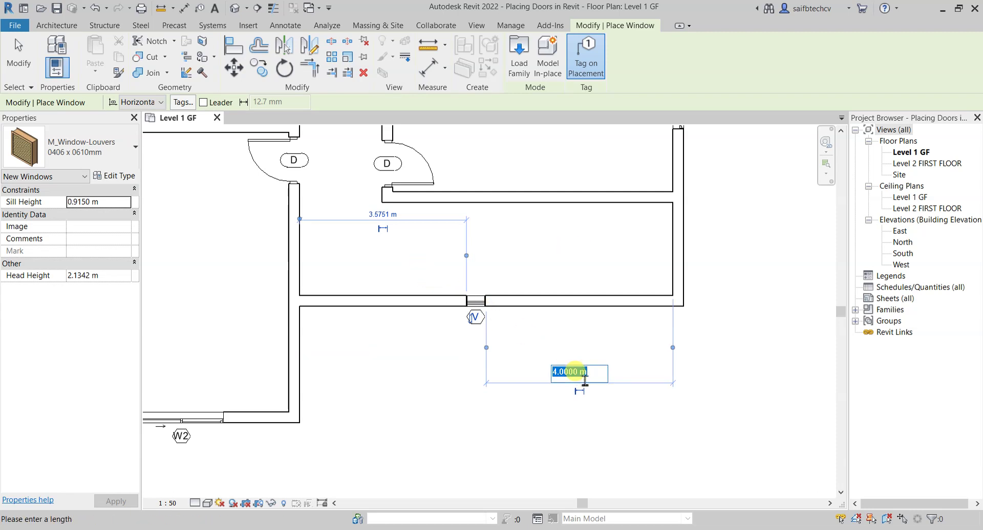
pyautogui.write('5')
pyautogui.press('Return')
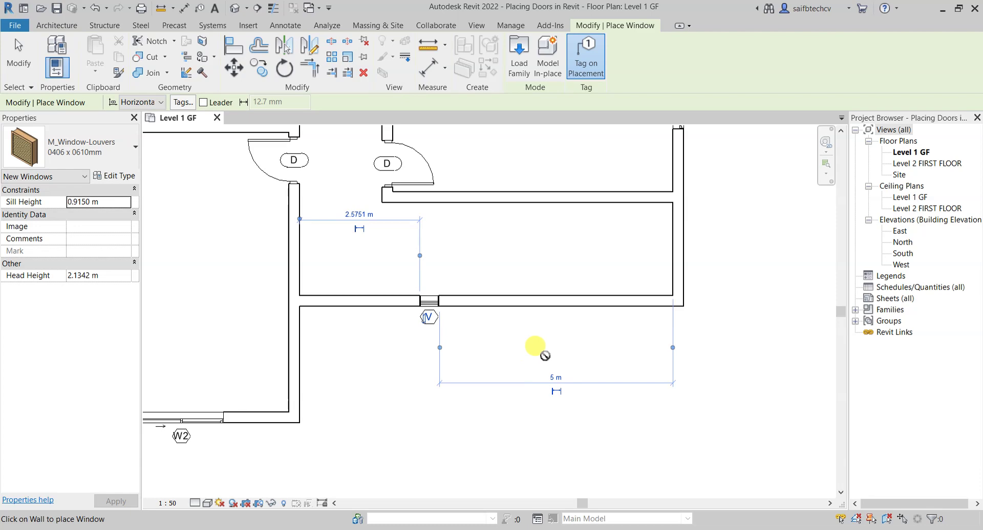
# Undo both distance changes and the placement of the louver window in the southeast space's south wall.
pyautogui.hotkey('ctrl', 'z')
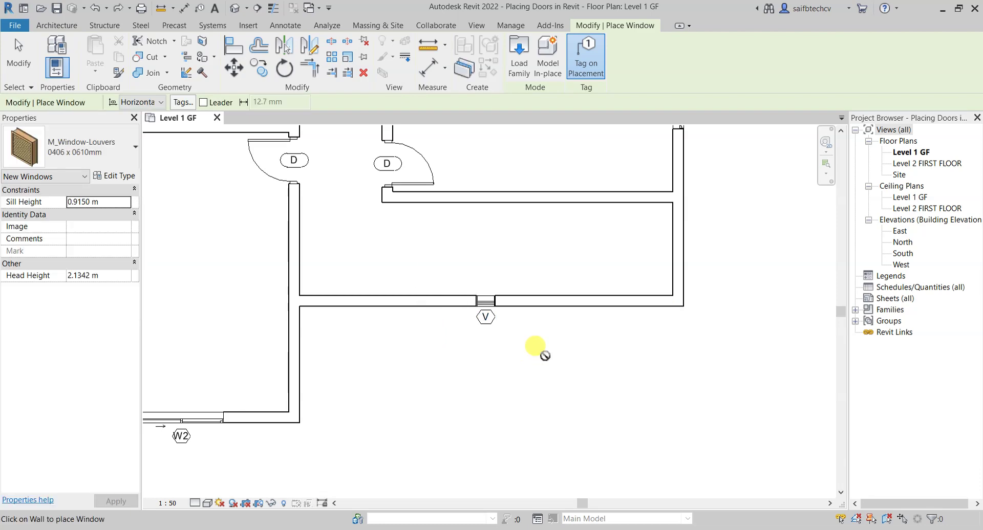
pyautogui.scroll(-3, 545, 355)
pyautogui.scroll(-1, 461, 348)
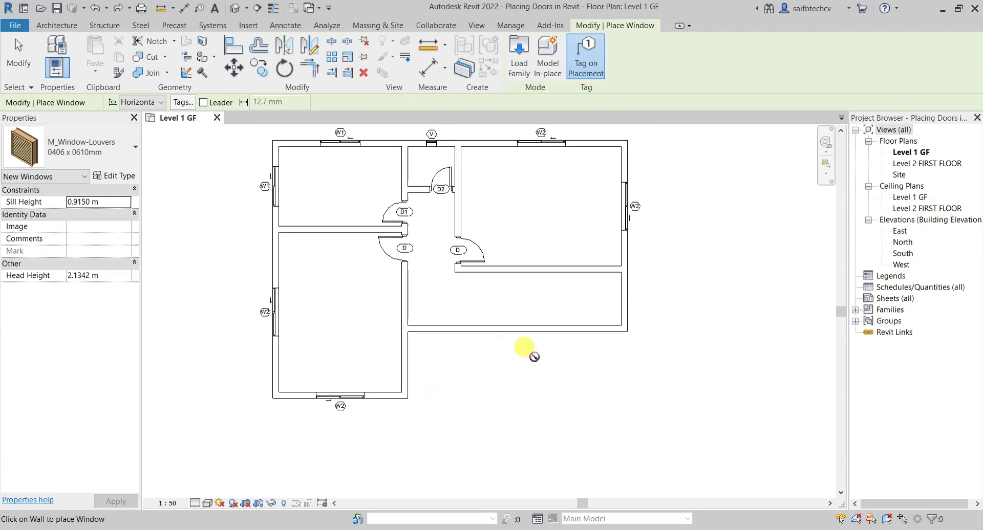
pyautogui.moveTo(557, 373); pyautogui.dragTo(565, 410, button='middle')
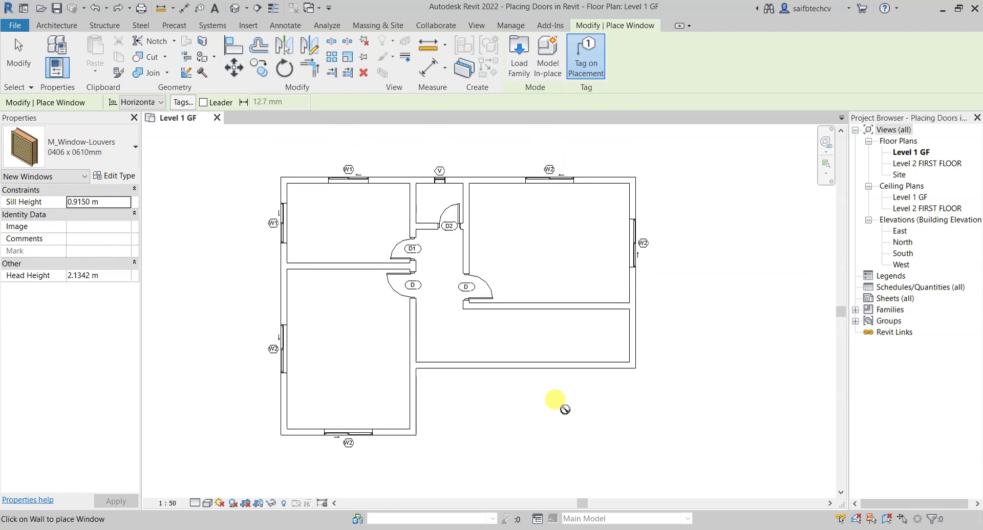